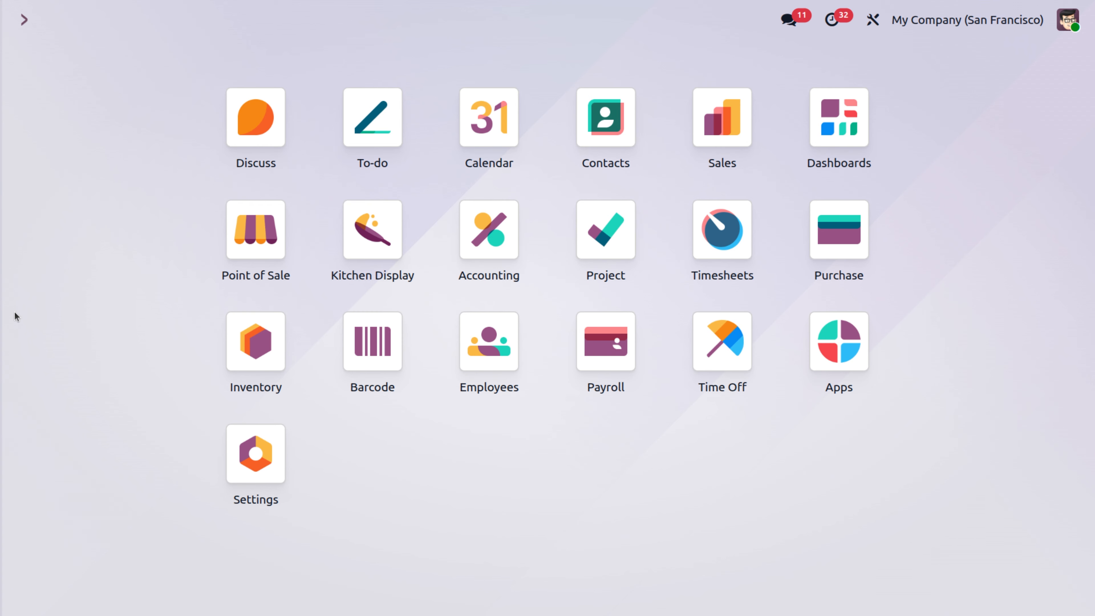
- Examine the Inter-Company Transactions options for My Company (San Francisco) in the general settings
{"action": "left_click", "coordinate": [911, 21]}
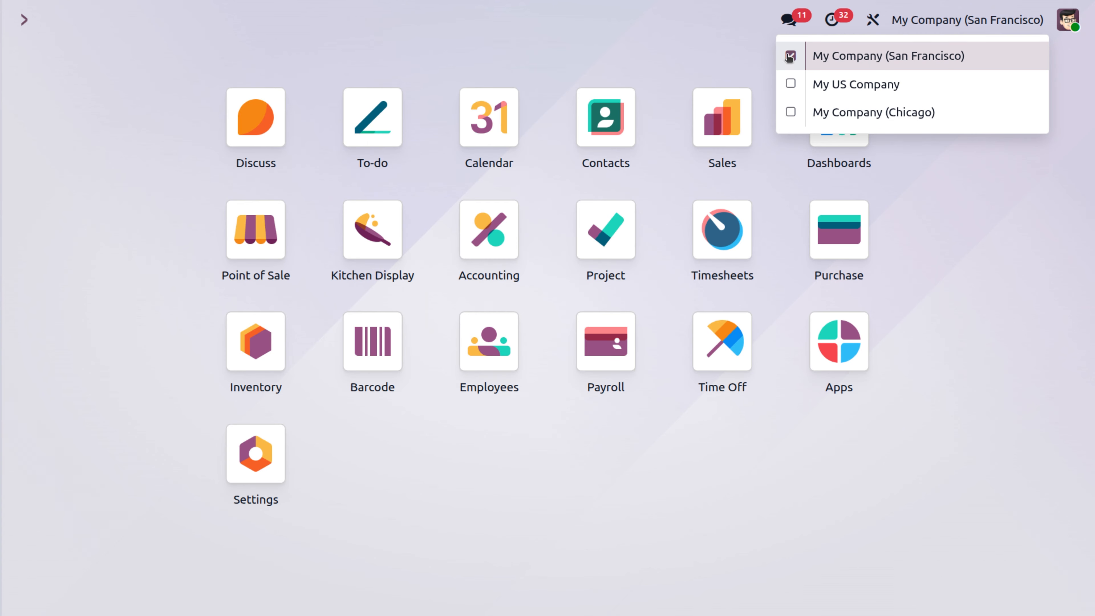
{"action": "left_click", "coordinate": [673, 43]}
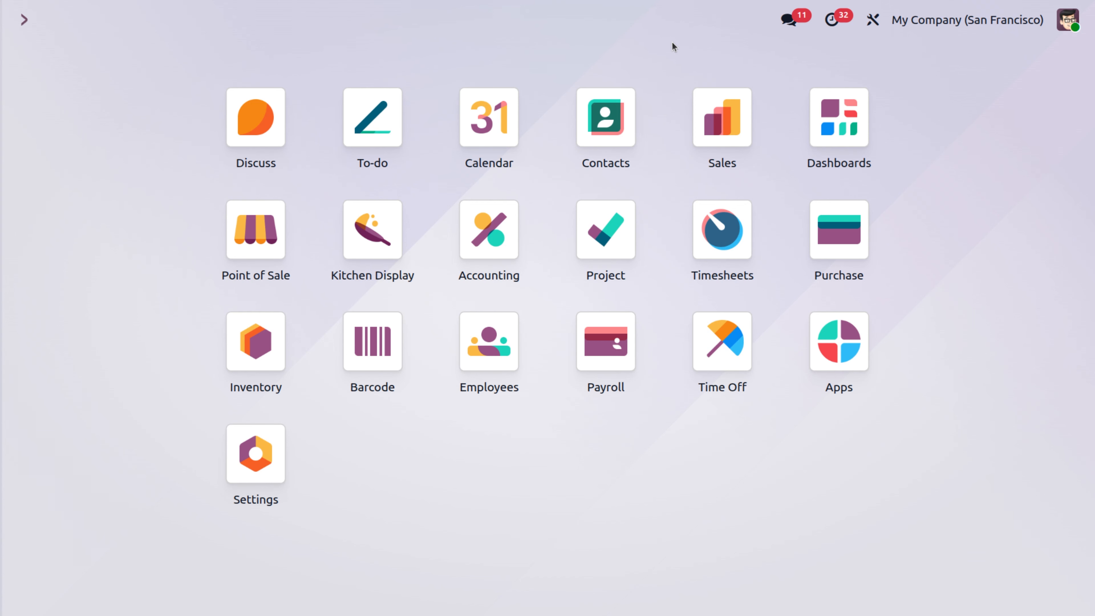
{"action": "left_click", "coordinate": [269, 453]}
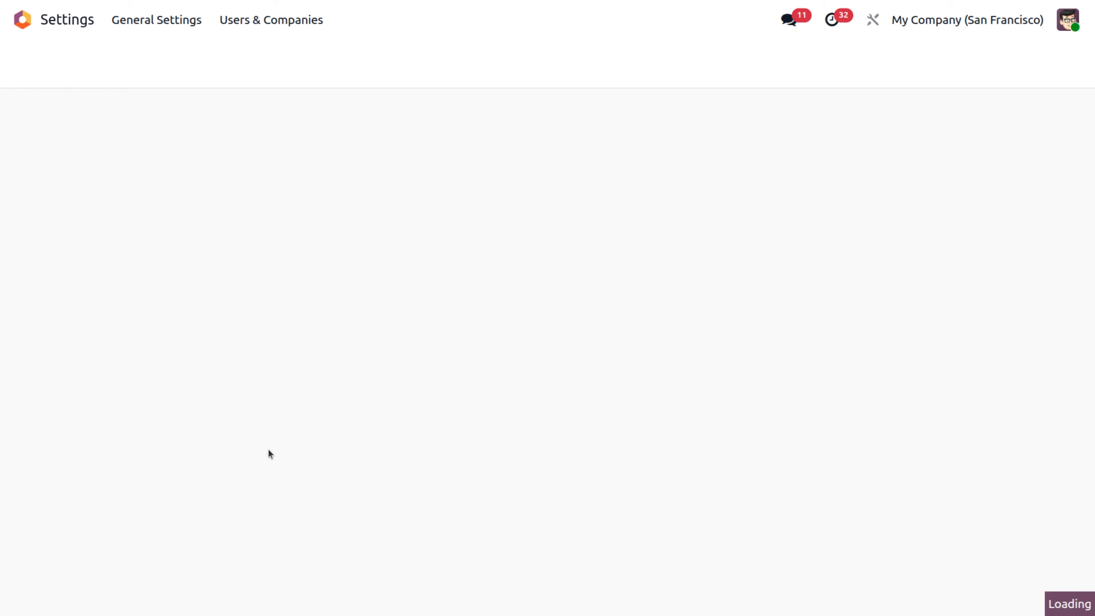
{"action": "scroll", "coordinate": [438, 403], "scroll_direction": "down", "scroll_amount": 5}
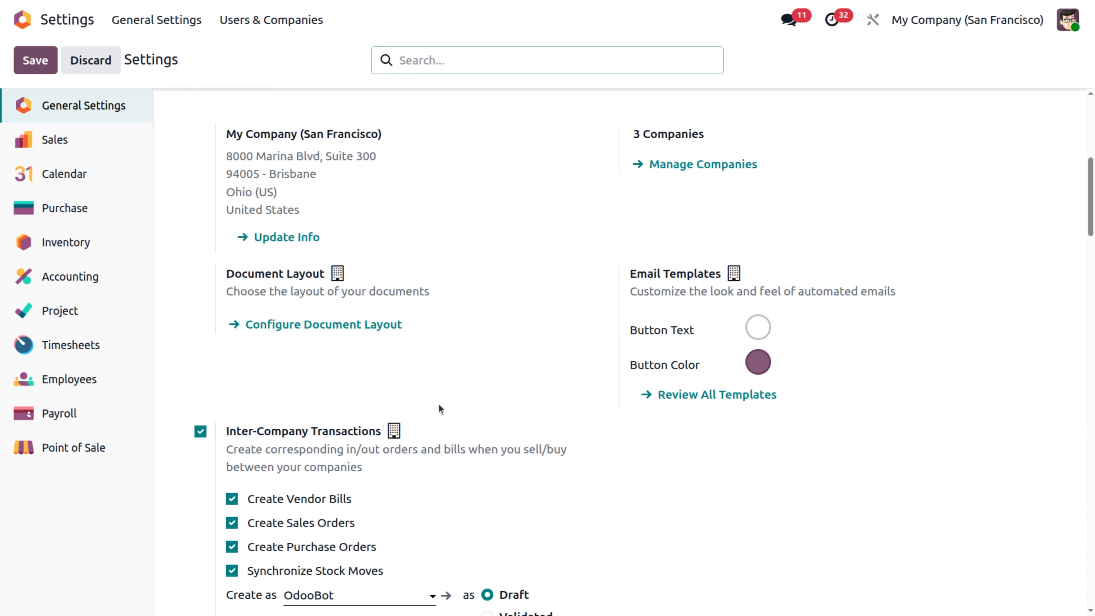
{"action": "scroll", "coordinate": [439, 404], "scroll_direction": "down", "scroll_amount": 3}
{"action": "mouse_move", "coordinate": [344, 280]}
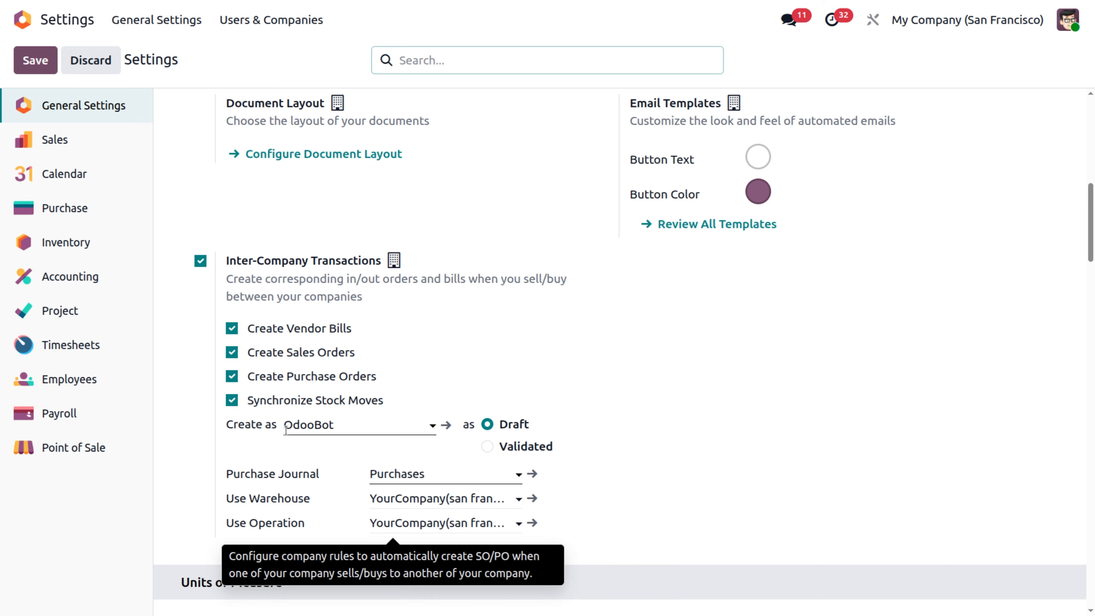
{"action": "left_click", "coordinate": [384, 429]}
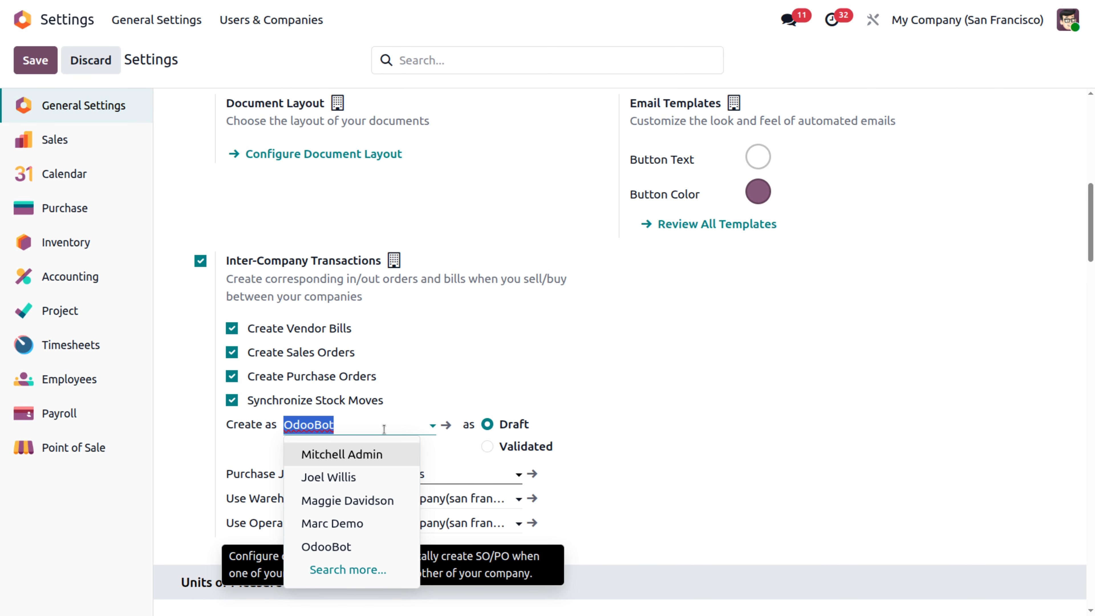
{"action": "left_click", "coordinate": [592, 436]}
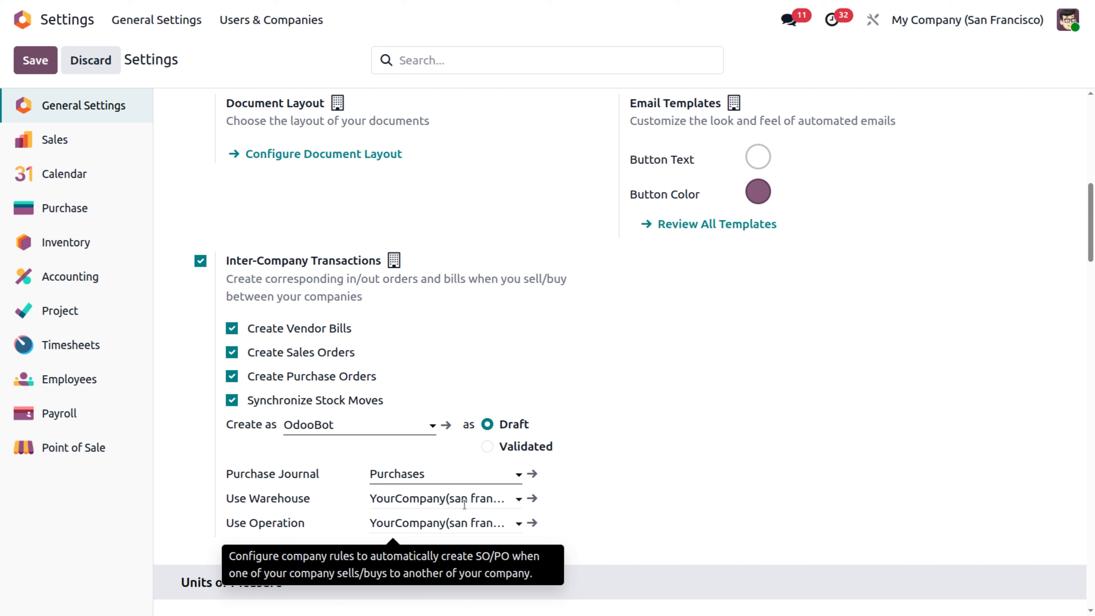
{"action": "mouse_move", "coordinate": [472, 532]}
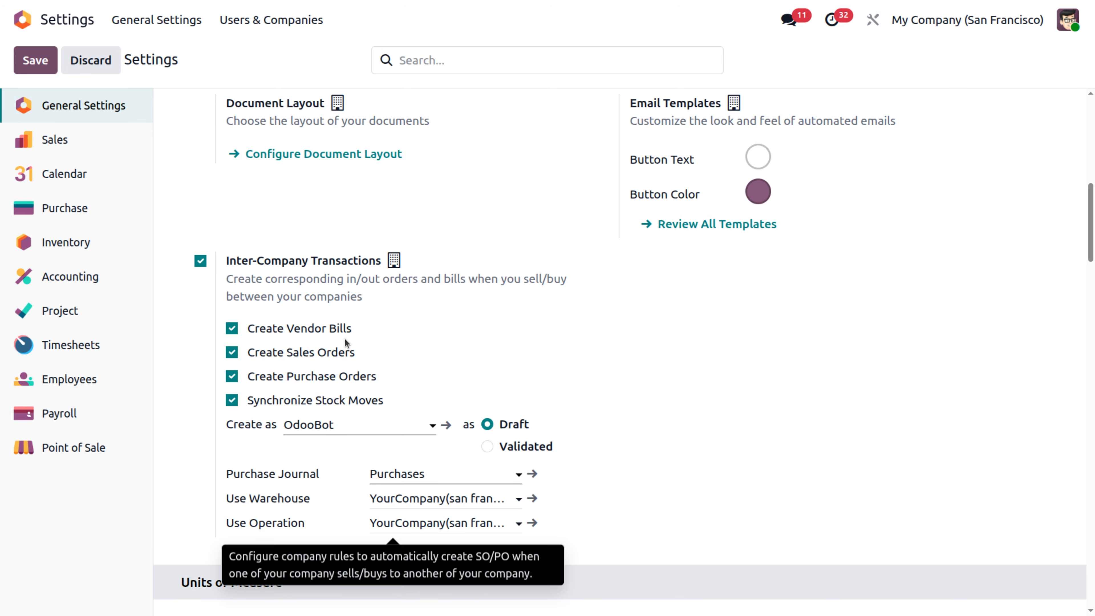
- Switch to My US Company and examine its Inter-Company Transactions options in the general settings
{"action": "left_click", "coordinate": [933, 25]}
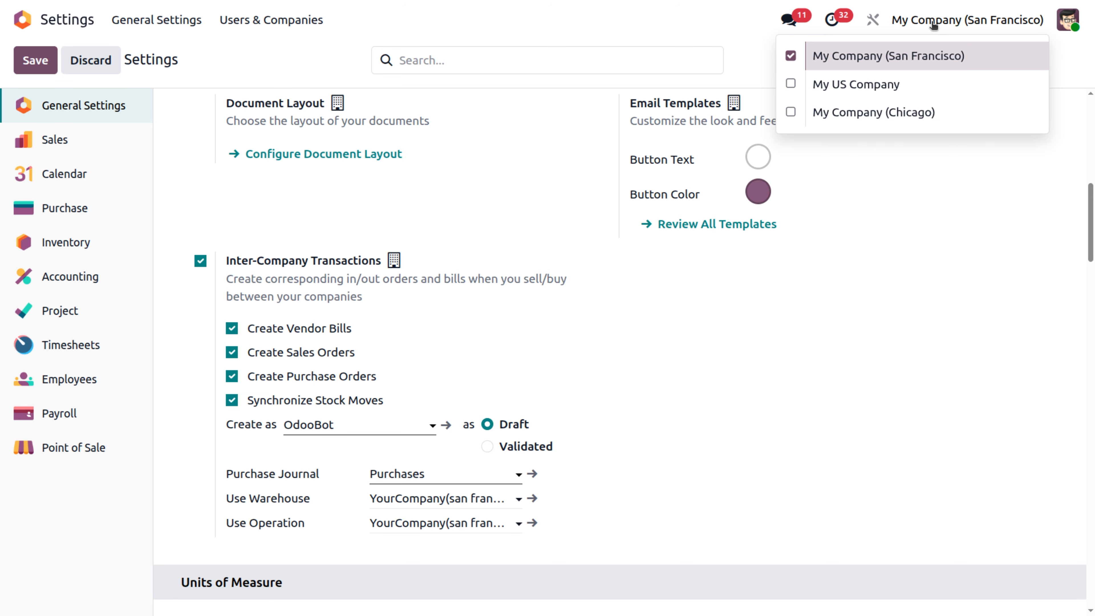
{"action": "left_click", "coordinate": [846, 84]}
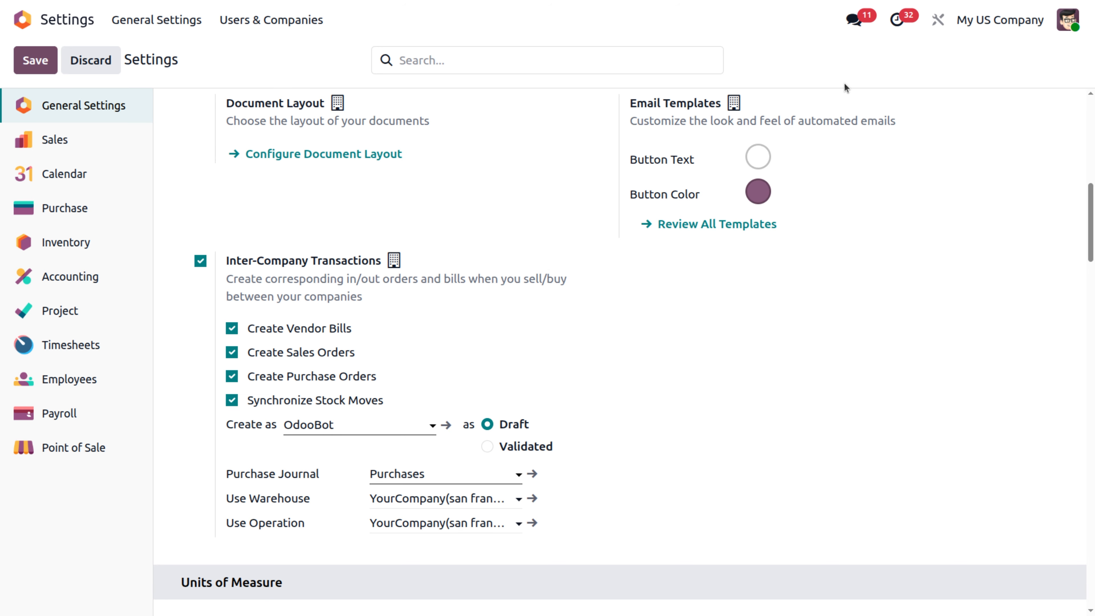
{"action": "scroll", "coordinate": [576, 192], "scroll_direction": "down", "scroll_amount": 10}
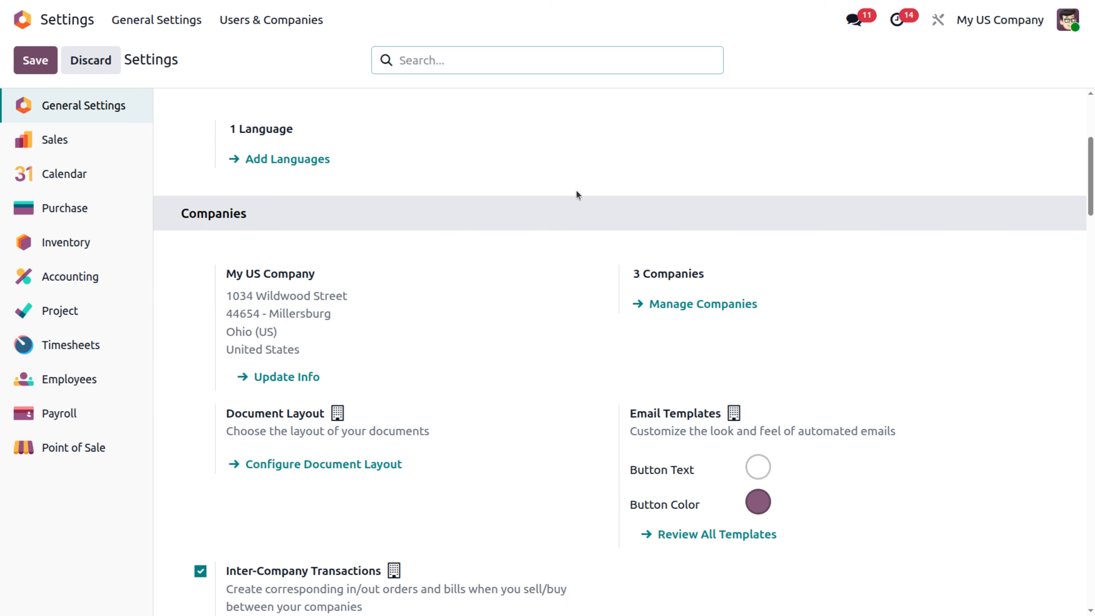
{"action": "scroll", "coordinate": [577, 191], "scroll_direction": "down", "scroll_amount": 3}
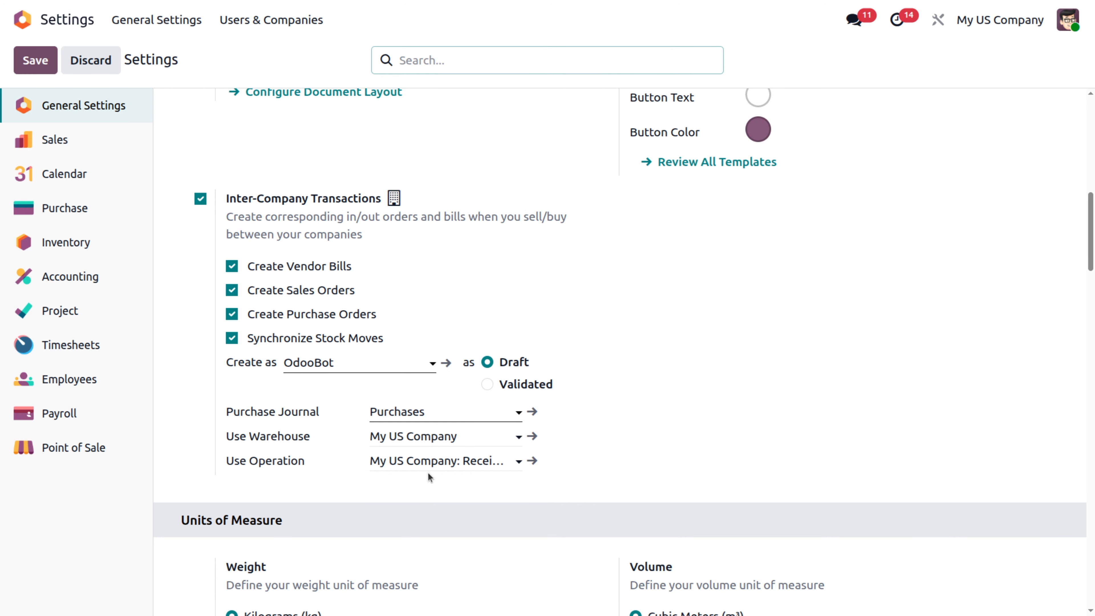
{"action": "mouse_move", "coordinate": [431, 470]}
- Leave the settings and switch the active company to My Company (San Francisco)
{"action": "left_click", "coordinate": [23, 19]}
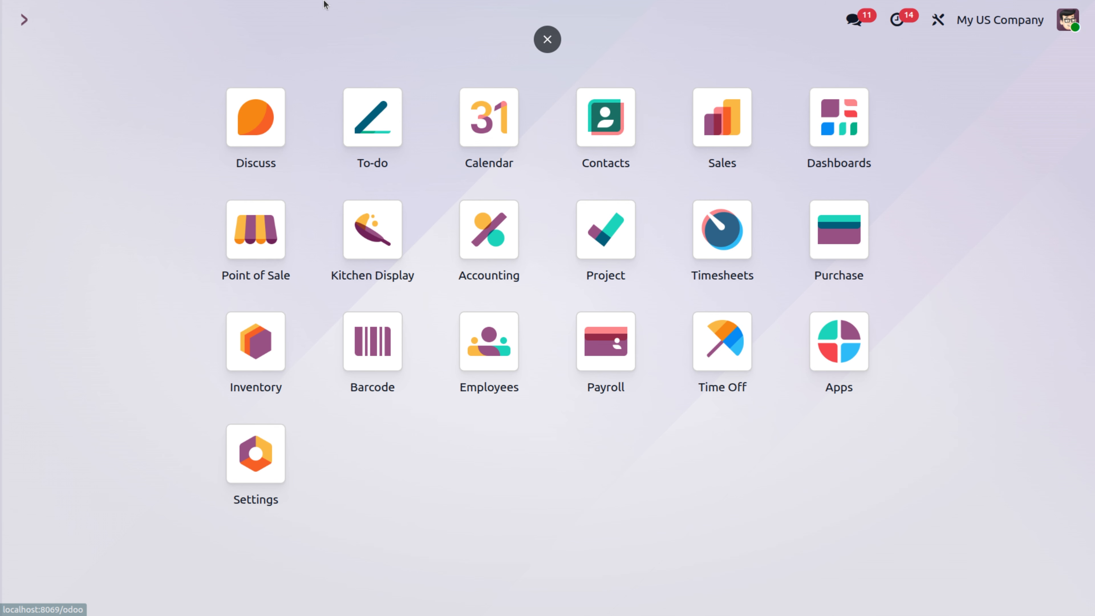
{"action": "left_click", "coordinate": [991, 19]}
{"action": "left_click", "coordinate": [950, 61]}
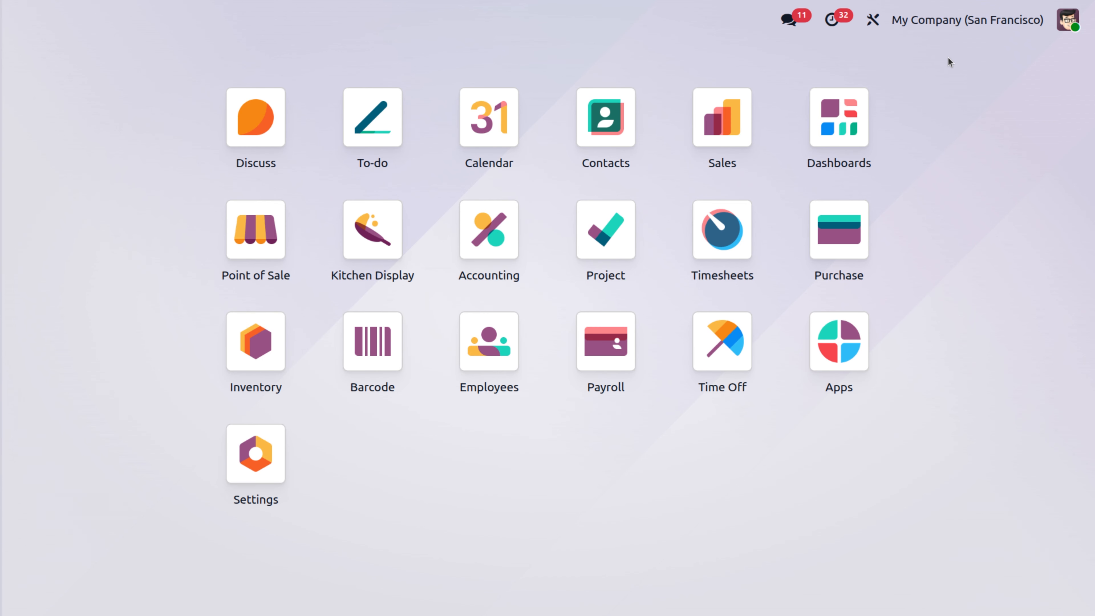
- Create a new sales quotation with My US Company as the customer
{"action": "left_click", "coordinate": [735, 126]}
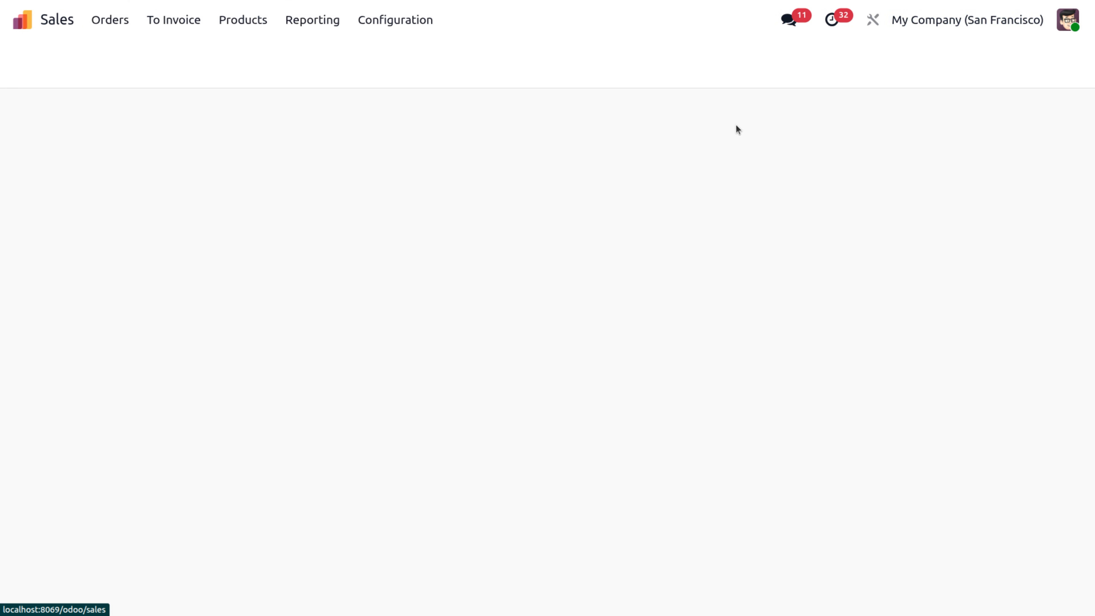
{"action": "left_click", "coordinate": [19, 75]}
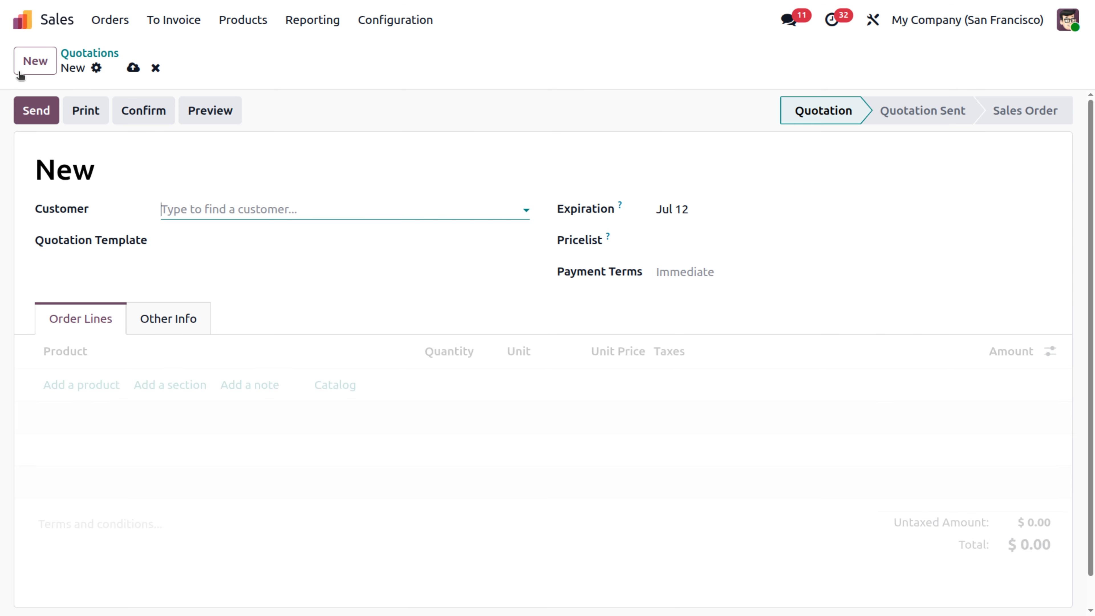
{"action": "left_click", "coordinate": [191, 212]}
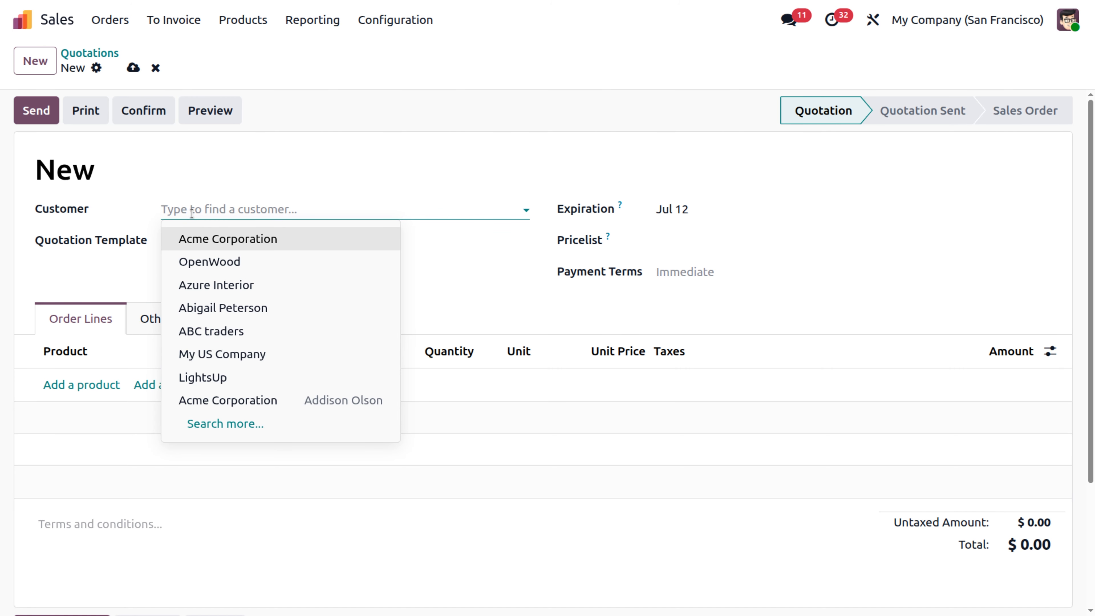
{"action": "left_click", "coordinate": [199, 353]}
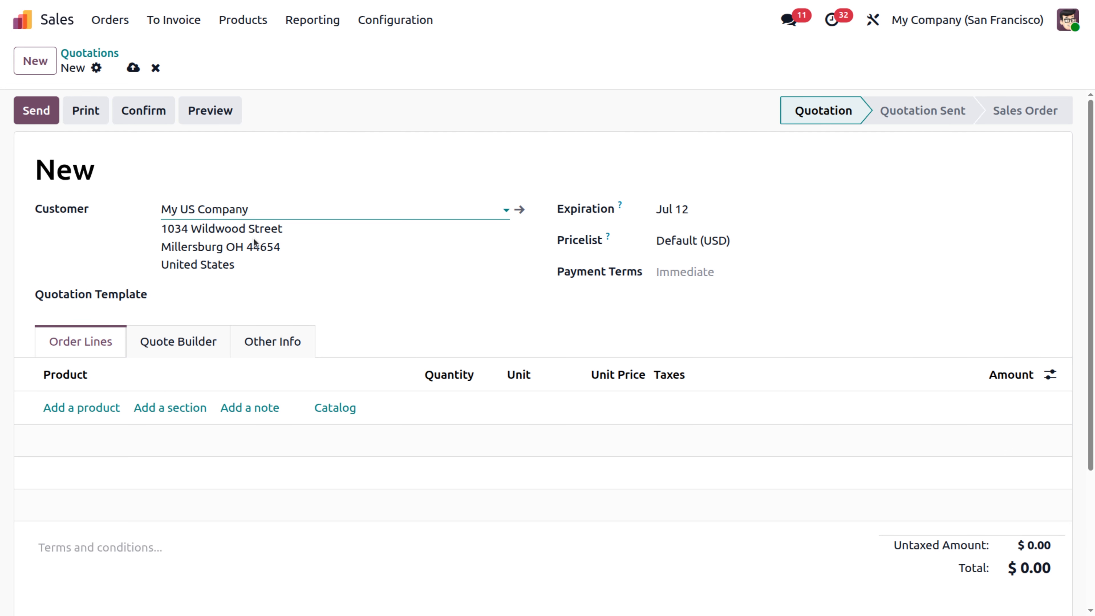
- Add one Acoustic Bloc Screens product in black to the quotation's order lines
{"action": "left_click", "coordinate": [92, 406]}
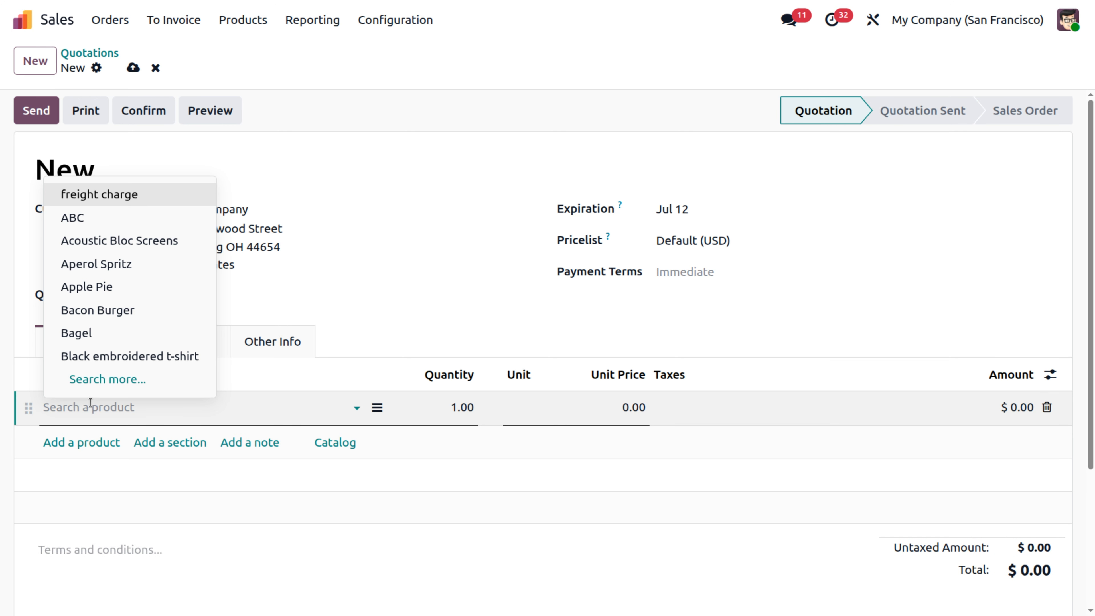
{"action": "left_click", "coordinate": [105, 239]}
{"action": "left_click", "coordinate": [321, 318]}
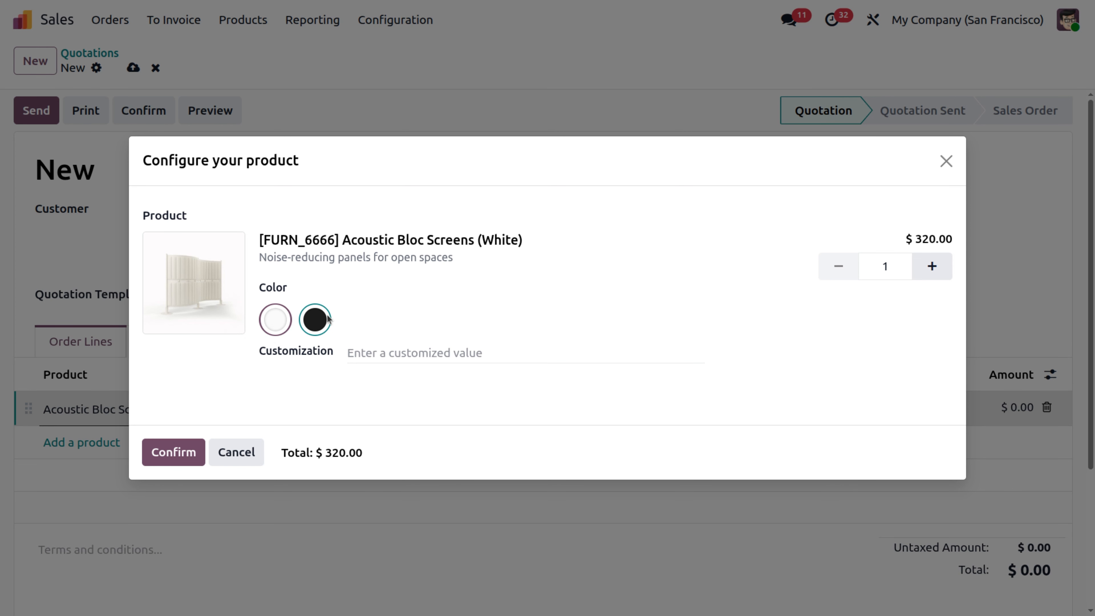
{"action": "left_click", "coordinate": [184, 452]}
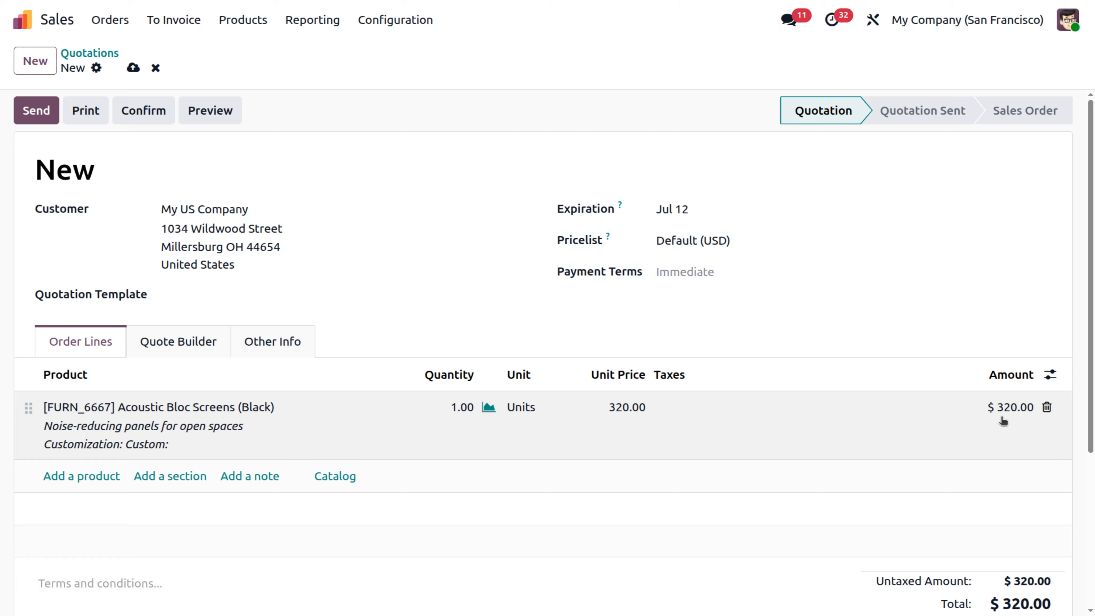
- Save the quotation for My US Company and confirm it as a sales order
{"action": "scroll", "coordinate": [1003, 420], "scroll_direction": "down", "scroll_amount": 2}
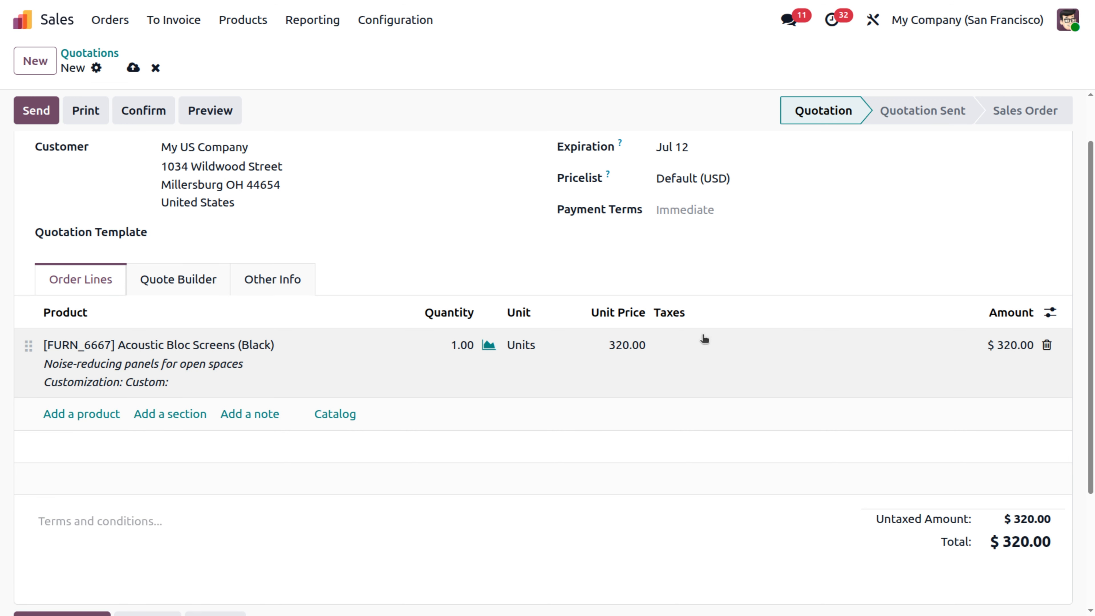
{"action": "scroll", "coordinate": [704, 340], "scroll_direction": "up", "scroll_amount": 2}
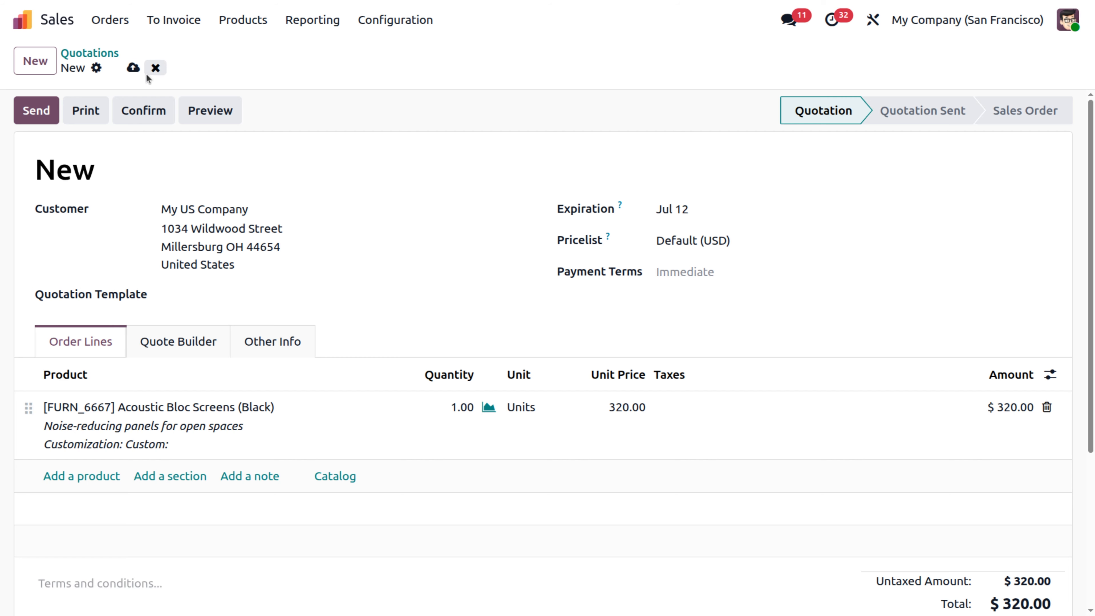
{"action": "left_click", "coordinate": [138, 73]}
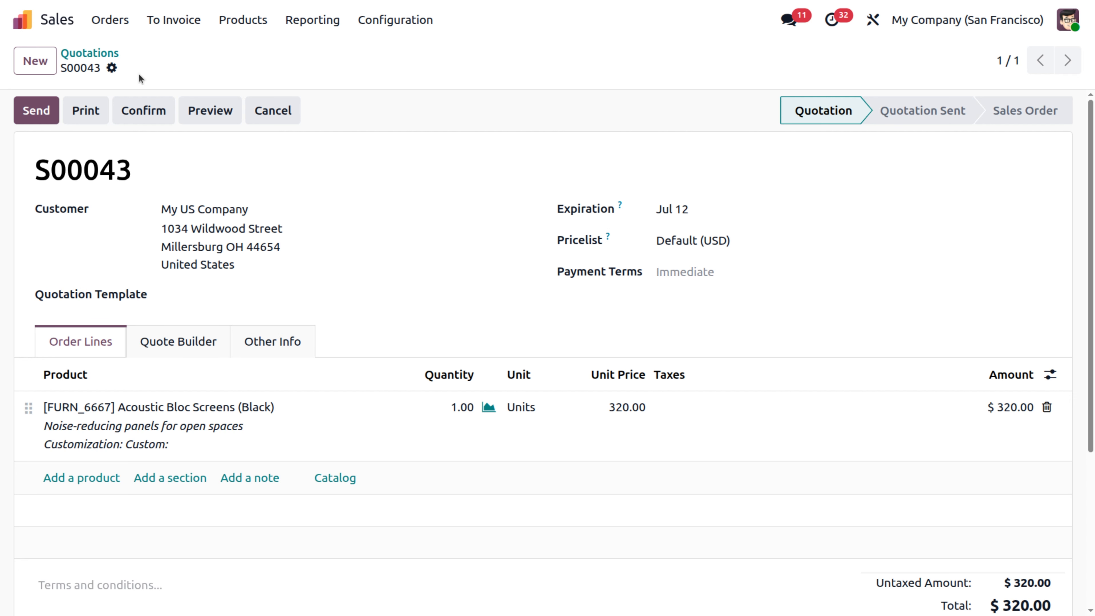
{"action": "left_click", "coordinate": [151, 111]}
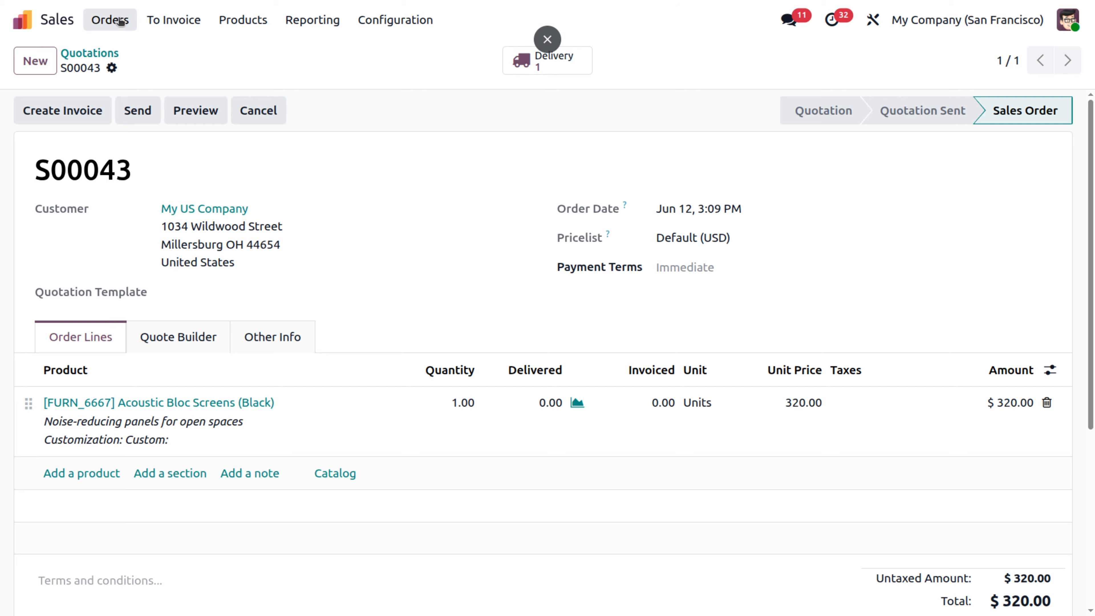
- Leave the sales order and switch the active company to My US Company
{"action": "left_click", "coordinate": [47, 19]}
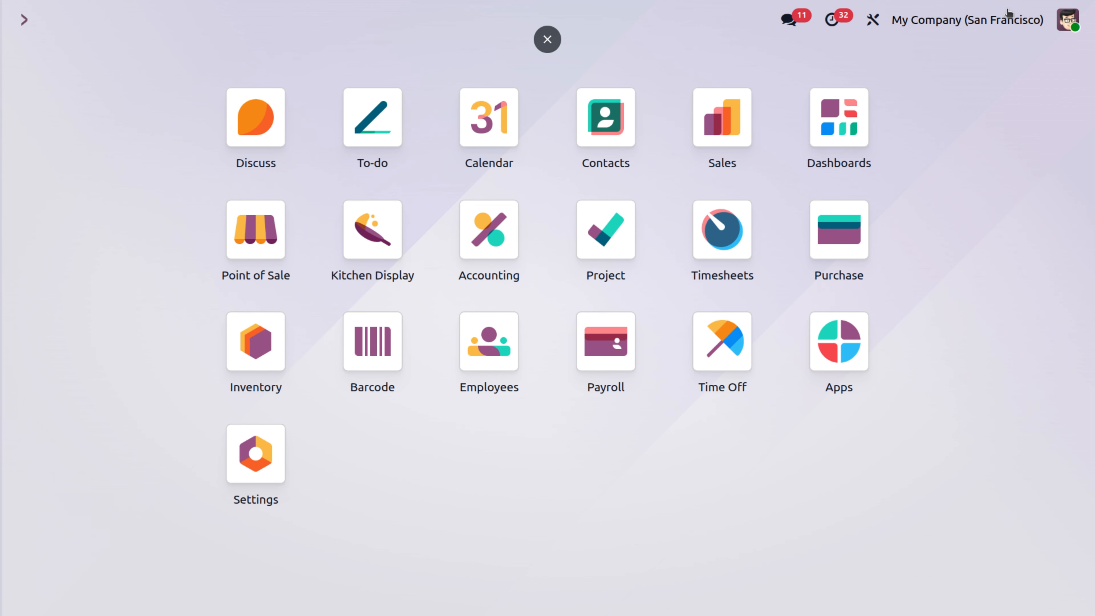
{"action": "left_click", "coordinate": [1008, 19]}
{"action": "left_click", "coordinate": [901, 88]}
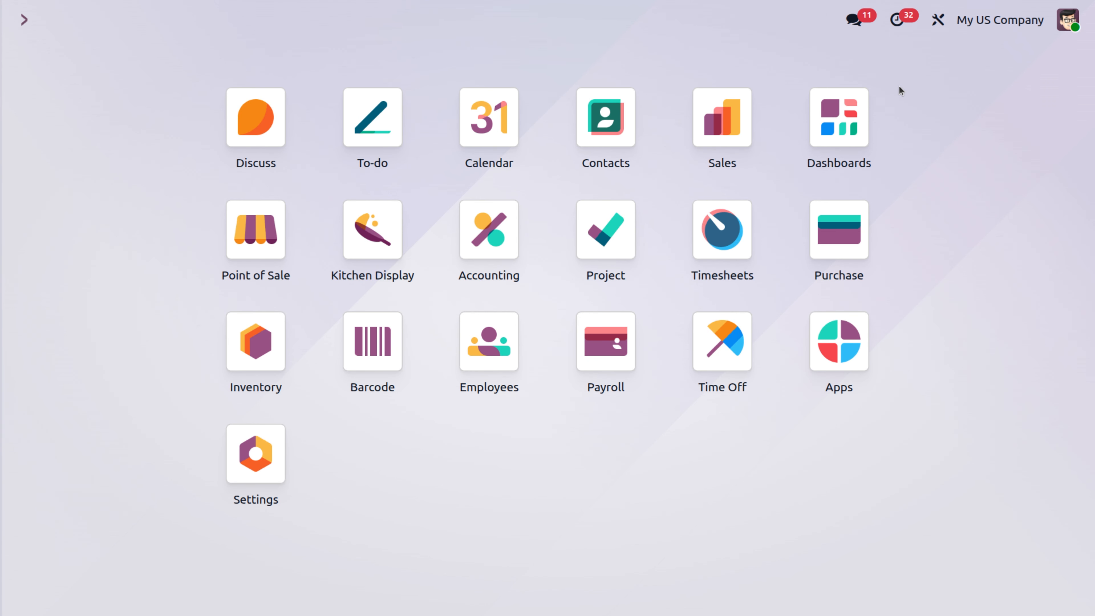
- Open the request for quotation from vendor My Company (San Francisco) in Purchase and confirm it as a purchase order
{"action": "left_click", "coordinate": [827, 242]}
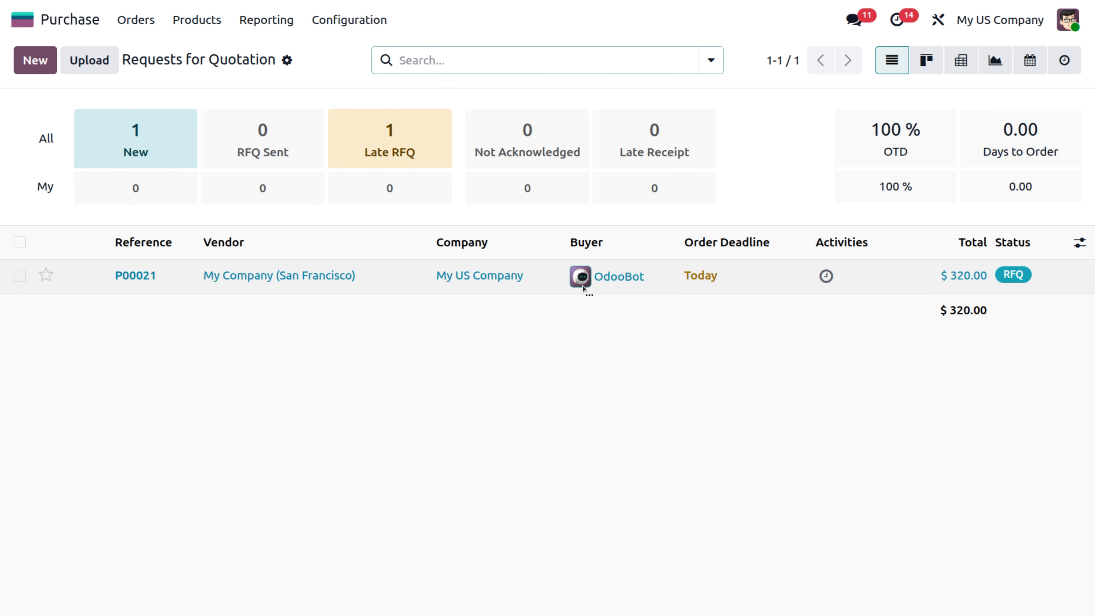
{"action": "left_click", "coordinate": [409, 280]}
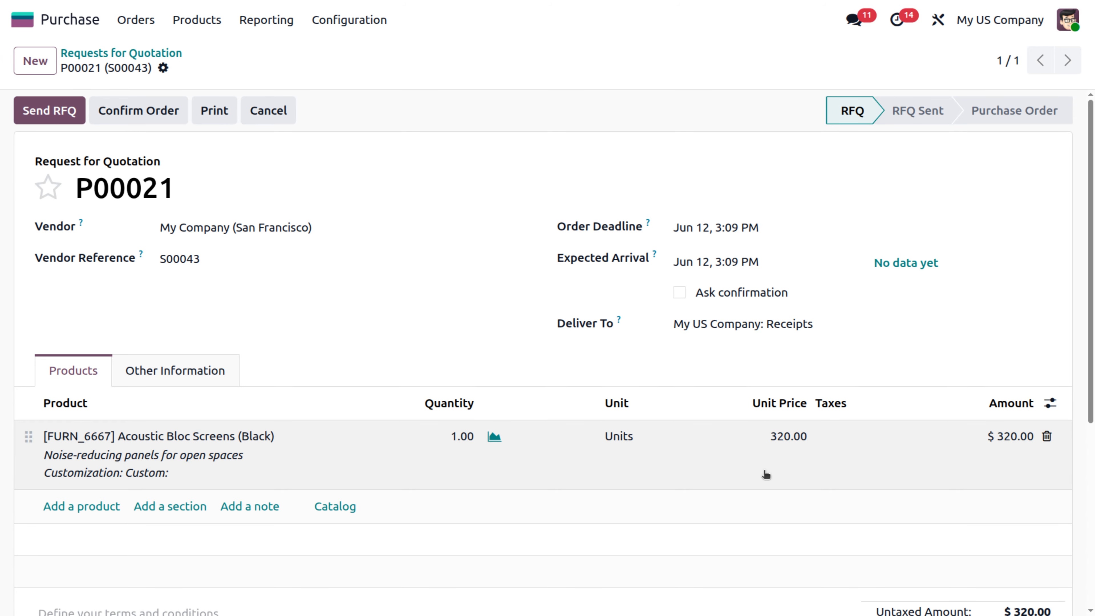
{"action": "scroll", "coordinate": [766, 475], "scroll_direction": "down", "scroll_amount": 4}
{"action": "scroll", "coordinate": [765, 475], "scroll_direction": "up", "scroll_amount": 4}
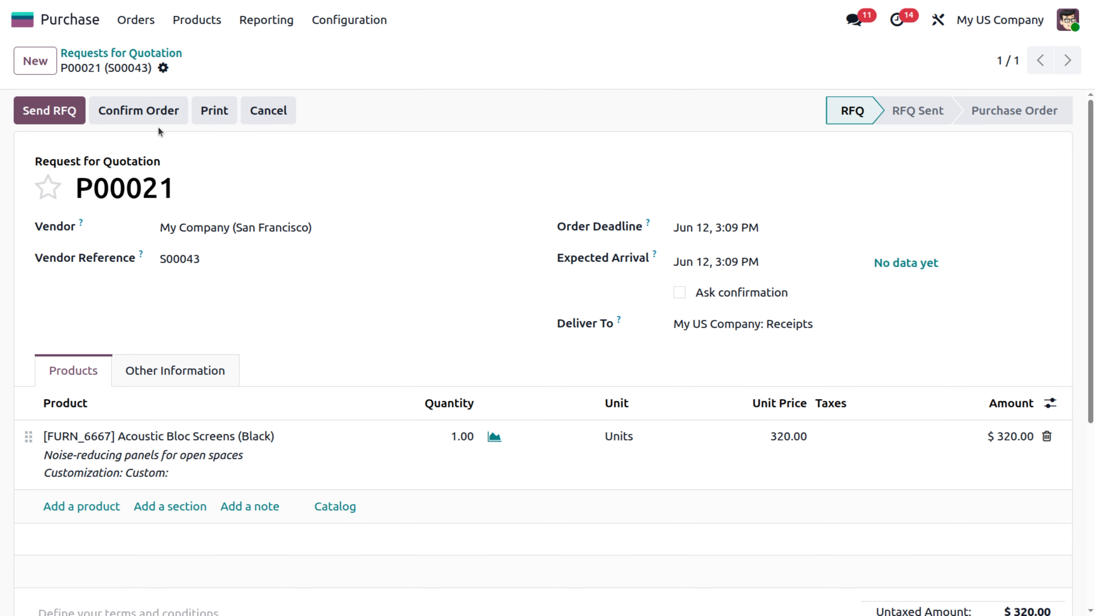
{"action": "left_click", "coordinate": [151, 111]}
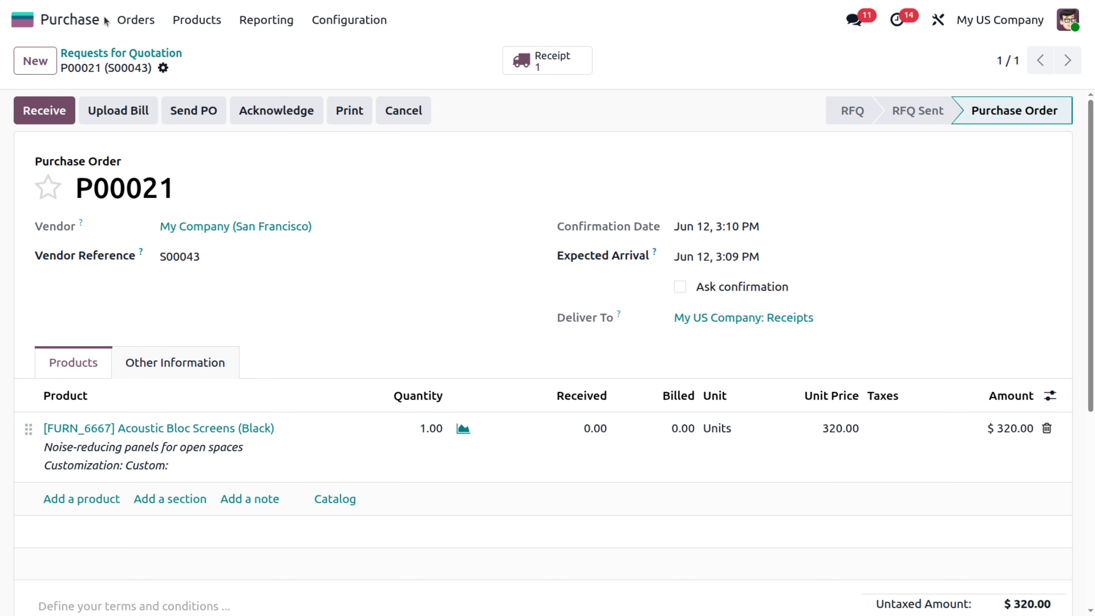
- Leave the purchase order and switch the active company back to My Company (San Francisco)
{"action": "left_click", "coordinate": [23, 19]}
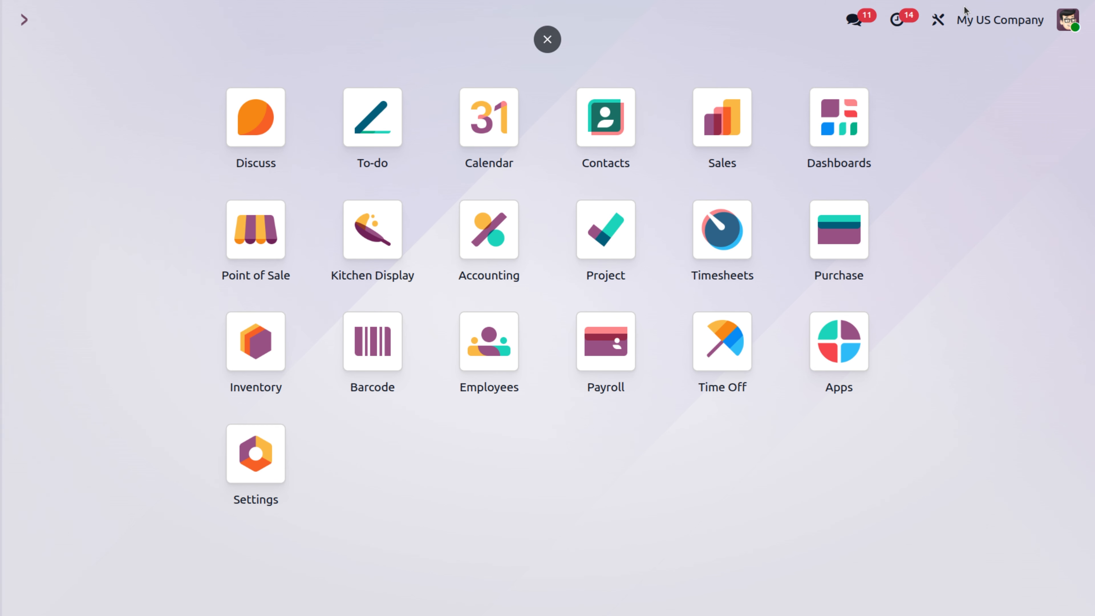
{"action": "left_click", "coordinate": [965, 19]}
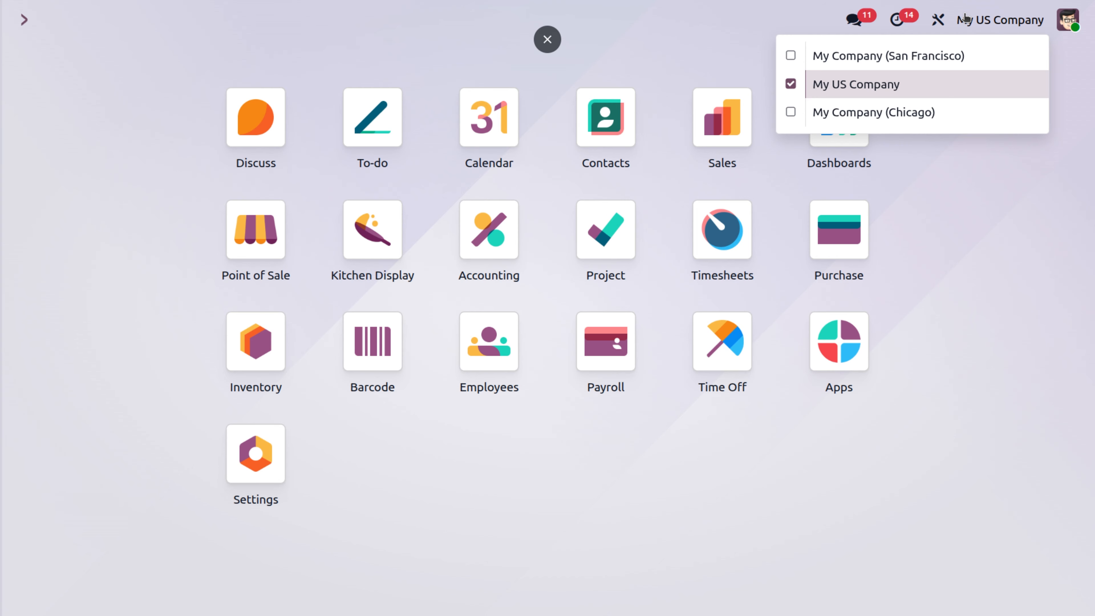
{"action": "left_click", "coordinate": [812, 55]}
- Open the confirmed sales order for My US Company in Sales and go to its delivery order
{"action": "left_click", "coordinate": [723, 132]}
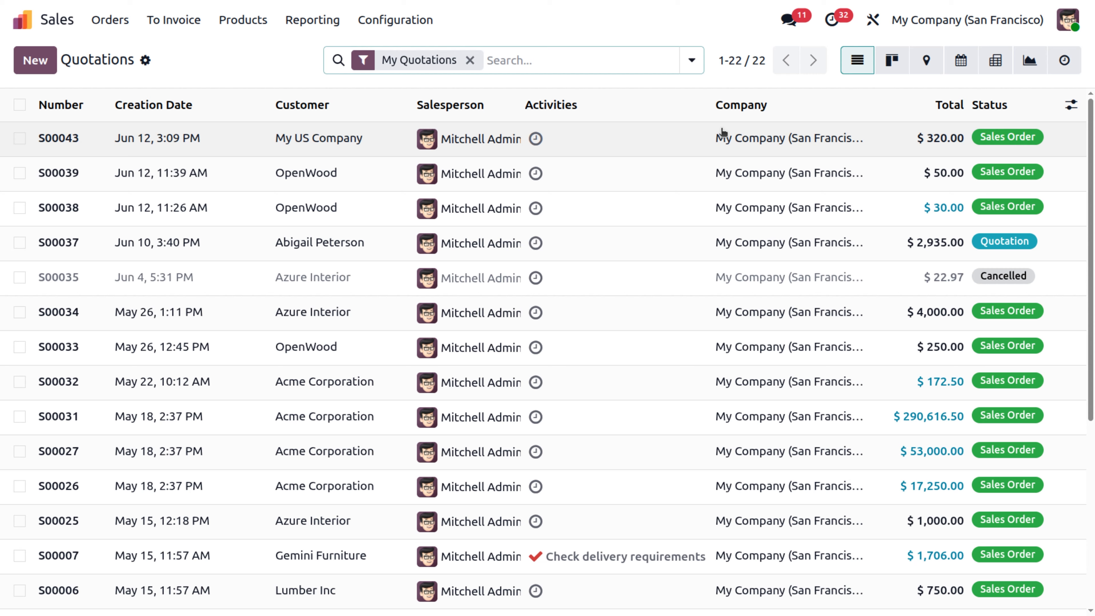
{"action": "left_click", "coordinate": [628, 138]}
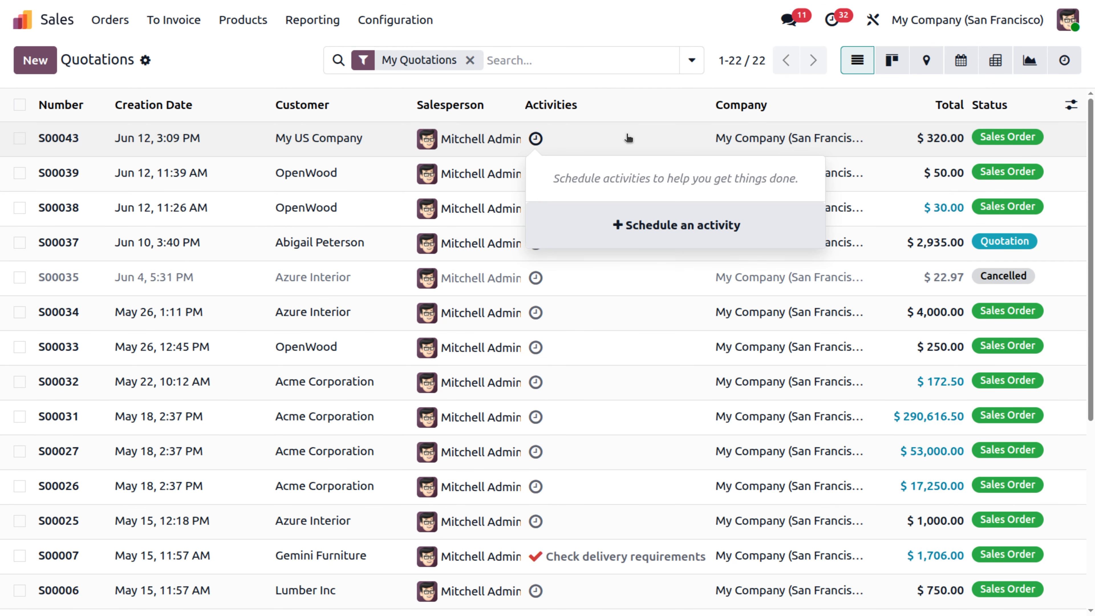
{"action": "left_click", "coordinate": [197, 147]}
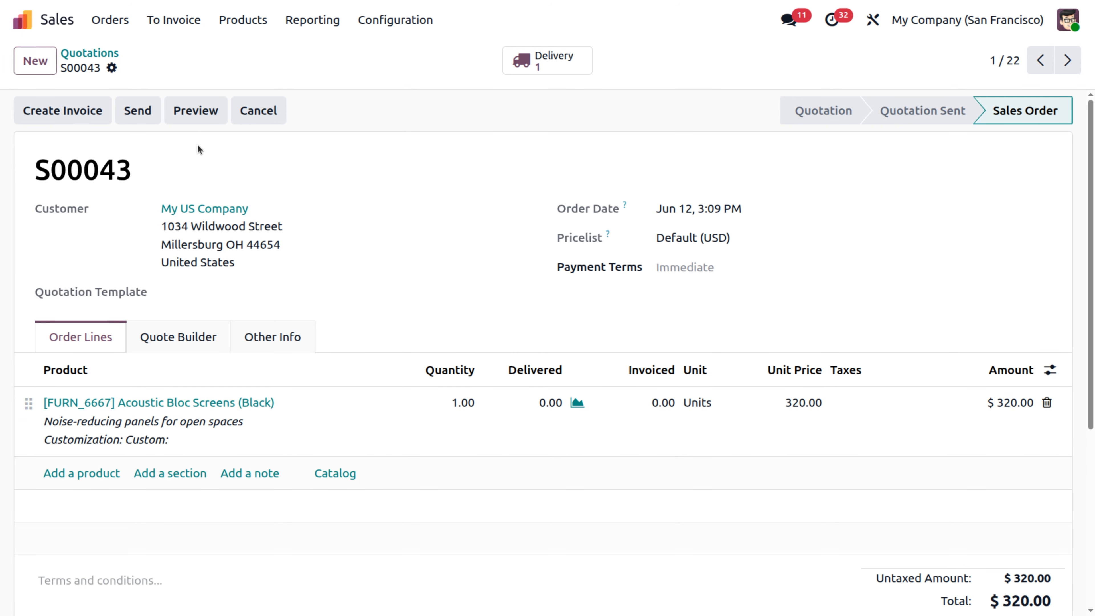
{"action": "left_click", "coordinate": [547, 58]}
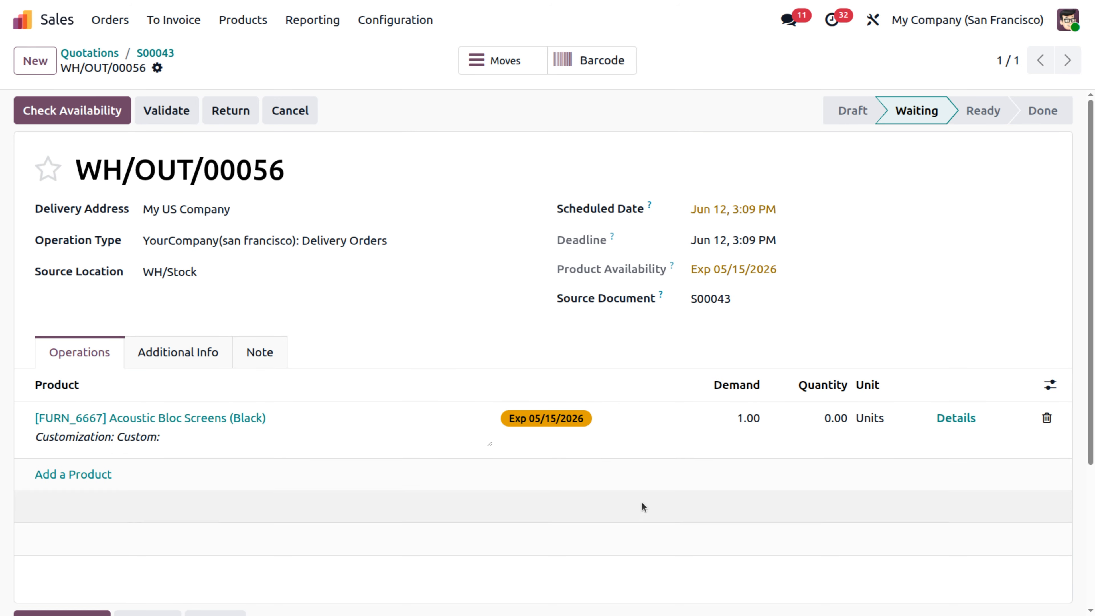
- Set the delivery quantity of Acoustic Bloc Screens (Black) to 1 and validate the delivery
{"action": "left_click", "coordinate": [826, 417]}
{"action": "type", "text": "1"}
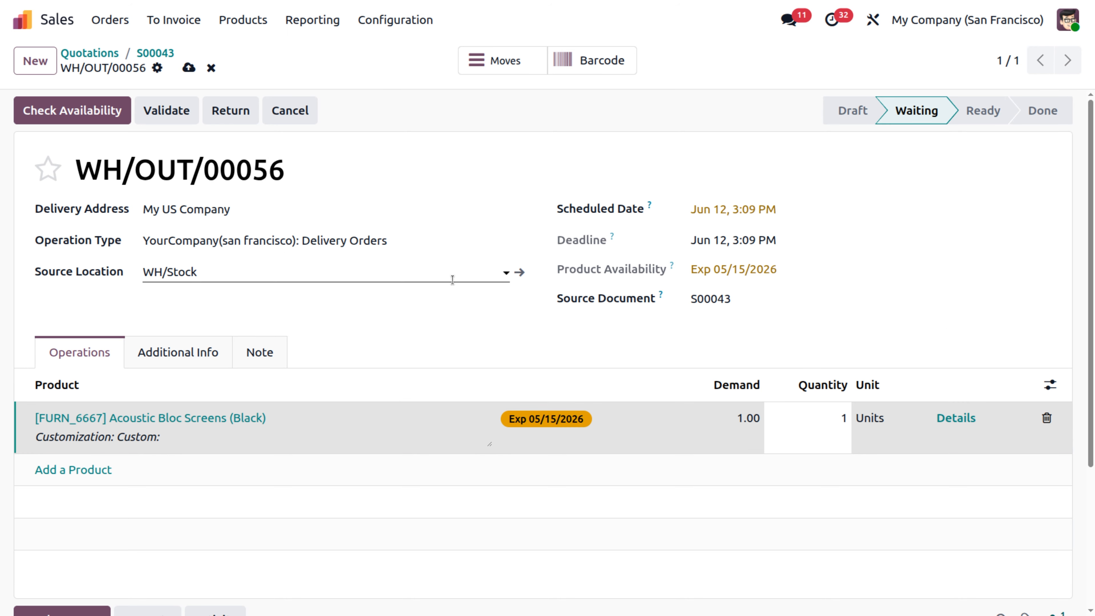
{"action": "left_click", "coordinate": [189, 110]}
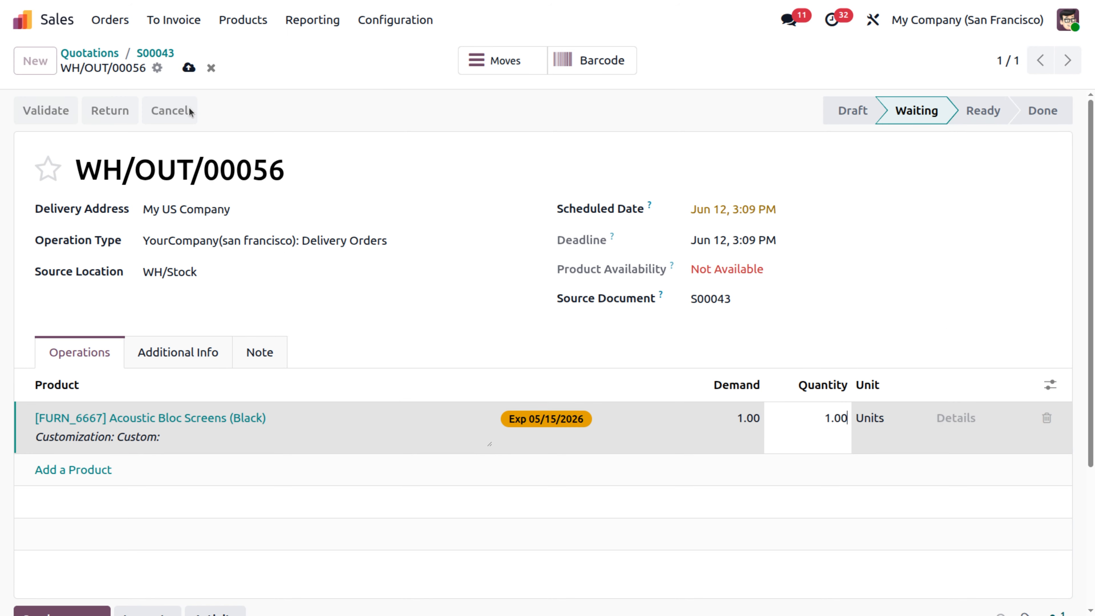
- Return to the sales order, create a draft customer invoice from it and confirm the invoice
{"action": "left_click", "coordinate": [159, 52]}
{"action": "left_click", "coordinate": [56, 120]}
{"action": "left_click", "coordinate": [182, 394]}
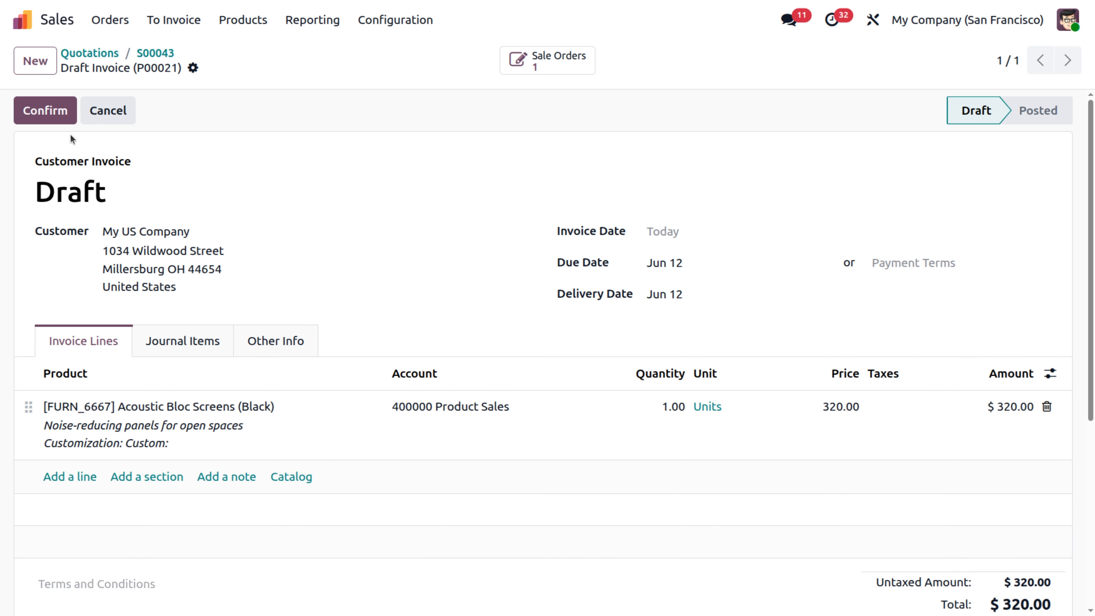
{"action": "left_click", "coordinate": [47, 110]}
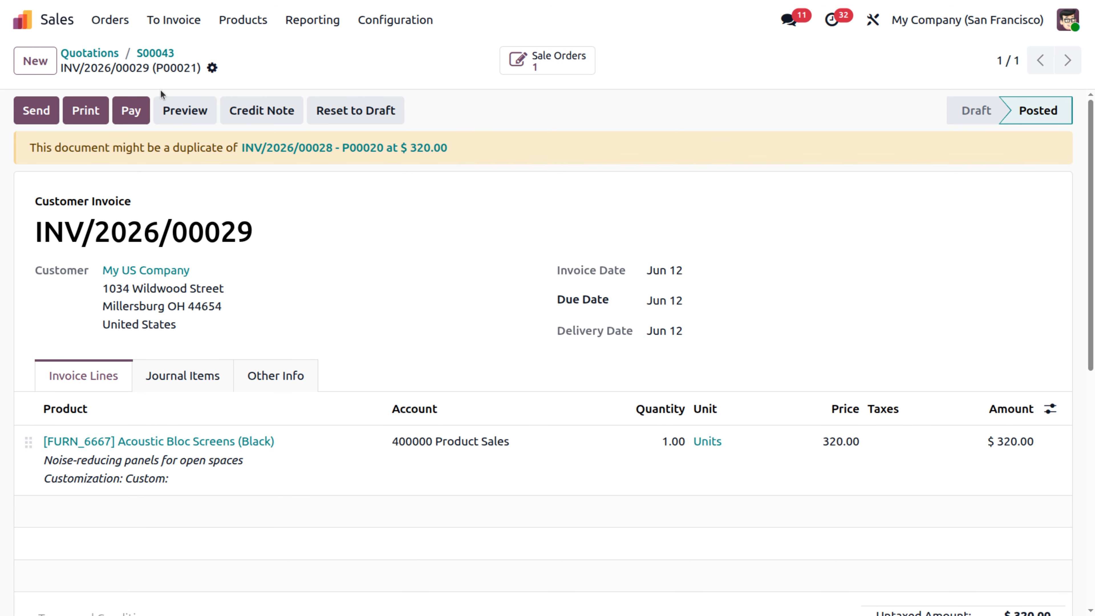
- Leave the invoice and its sales order and switch the active company to My US Company
{"action": "left_click", "coordinate": [154, 53]}
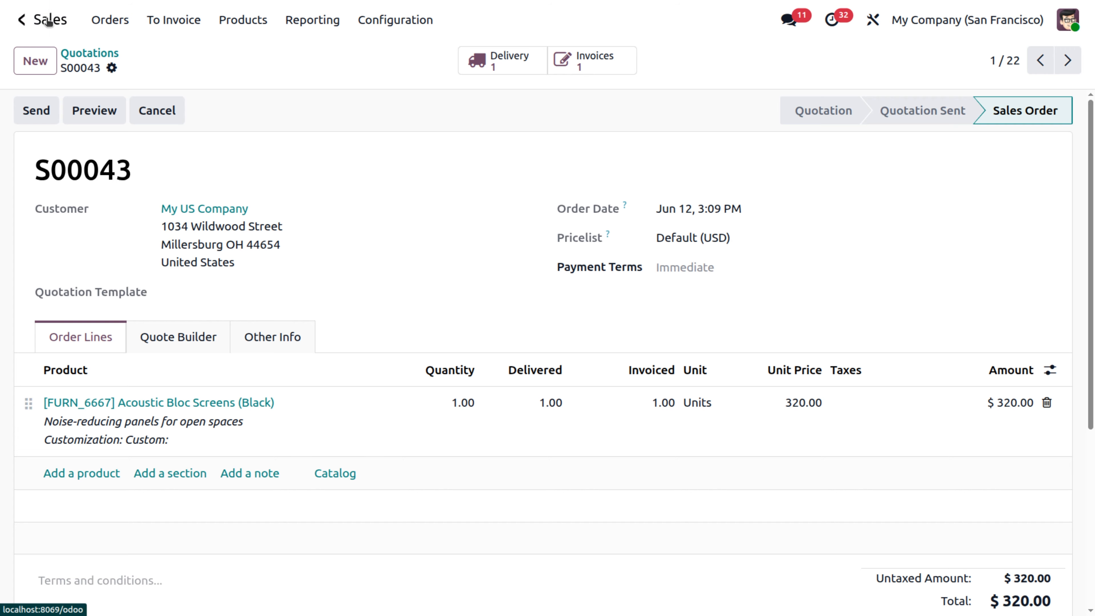
{"action": "left_click", "coordinate": [22, 20]}
{"action": "left_click", "coordinate": [964, 20]}
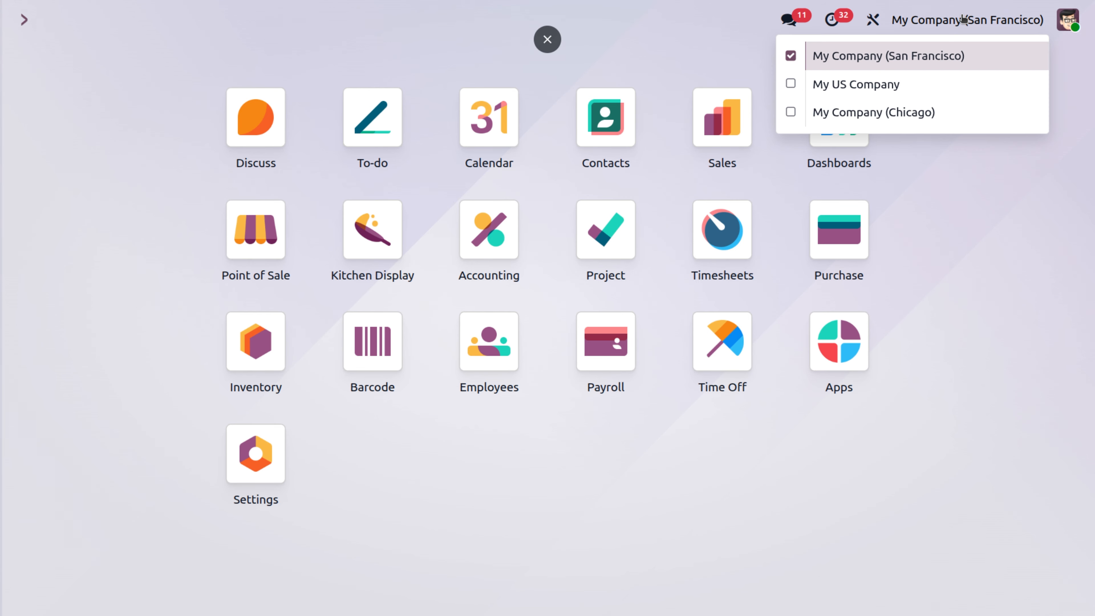
{"action": "left_click", "coordinate": [891, 79]}
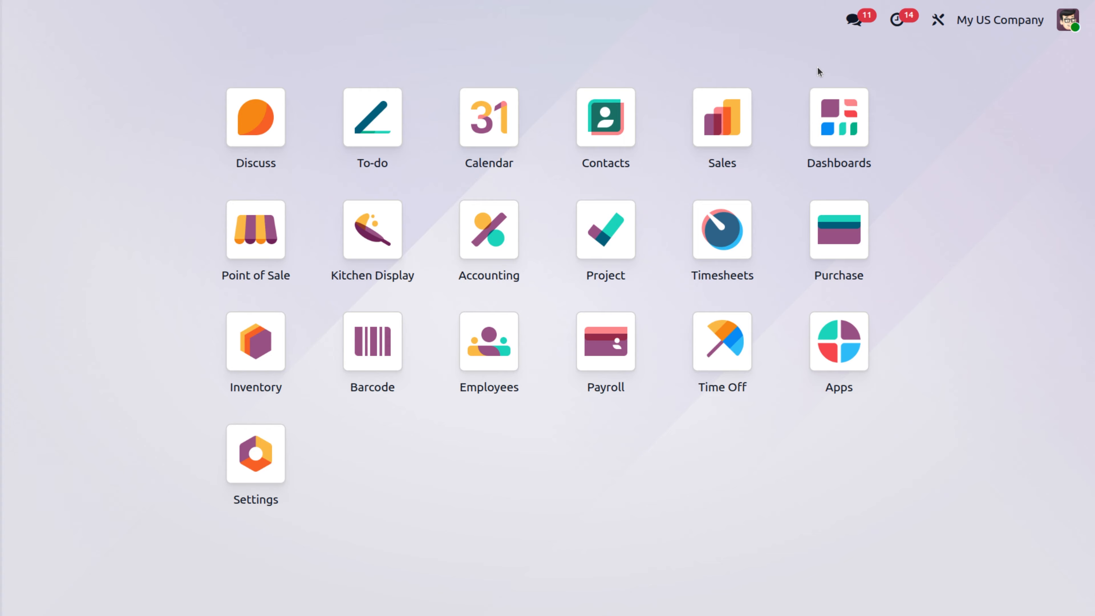
- Open the purchase order from vendor My Company (San Francisco) in Purchase and receive its products by validating the receipt
{"action": "left_click", "coordinate": [827, 222]}
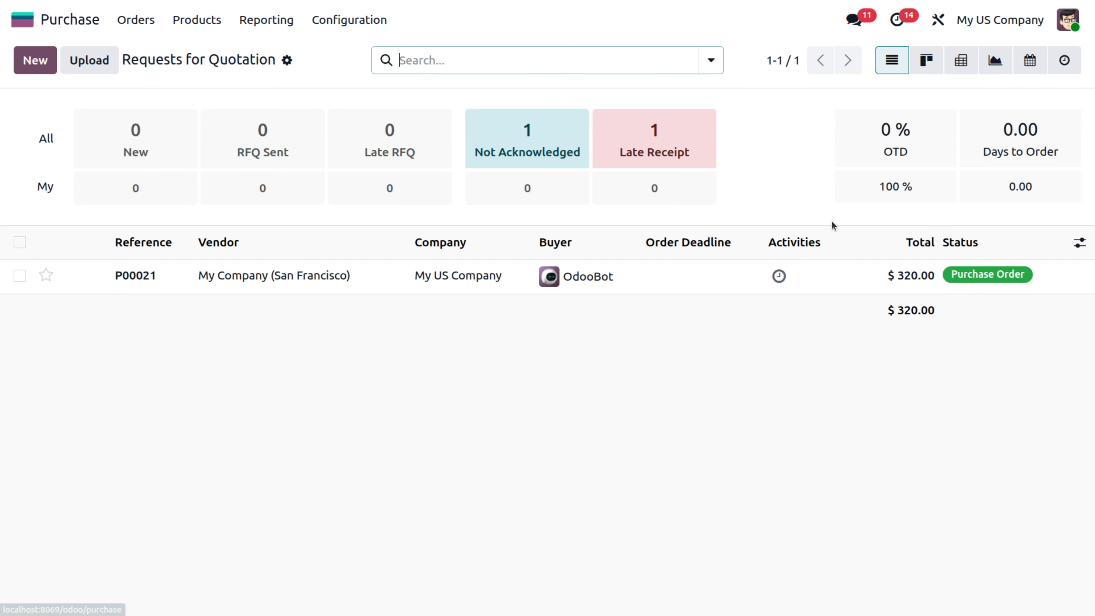
{"action": "left_click", "coordinate": [427, 283]}
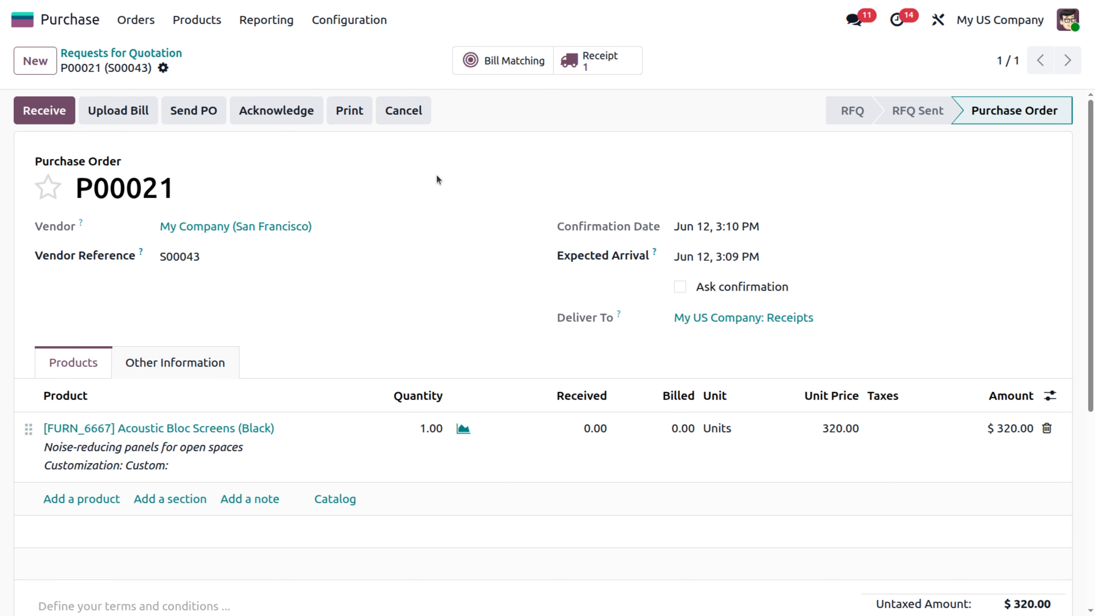
{"action": "left_click", "coordinate": [42, 115]}
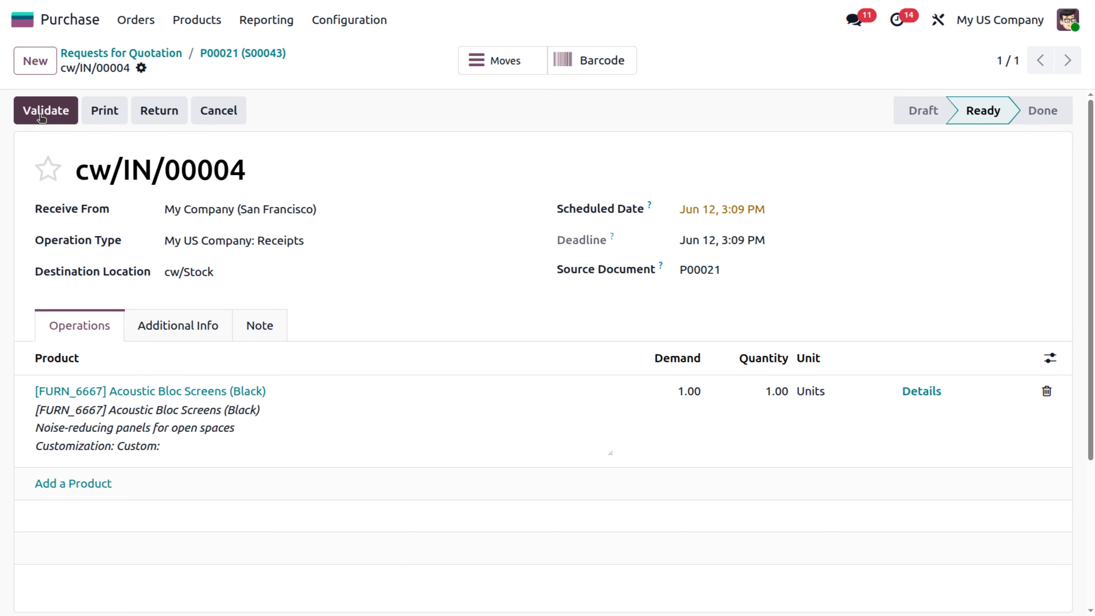
{"action": "left_click", "coordinate": [41, 116]}
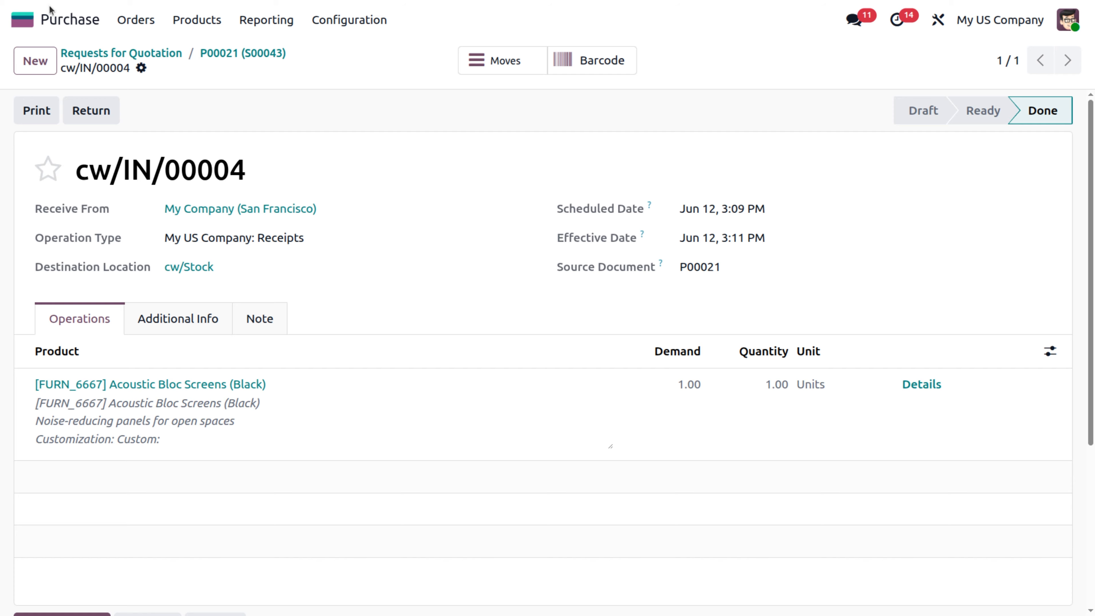
- Open the draft vendor bill from My Company (San Francisco) in Accounting and confirm it
{"action": "left_click", "coordinate": [51, 22]}
{"action": "type", "text": "acc"}
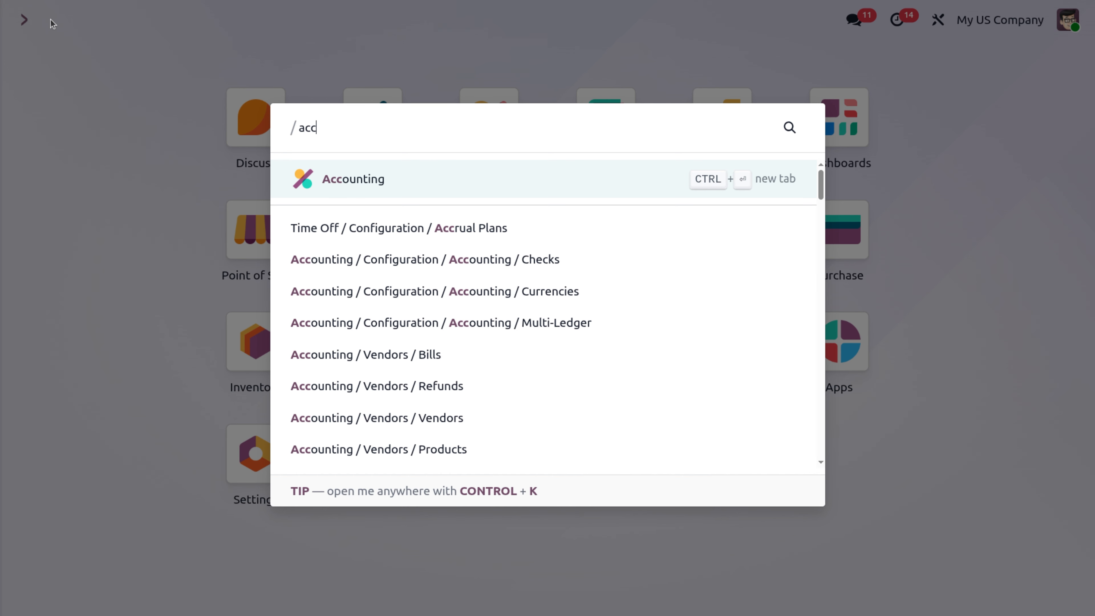
{"action": "left_click", "coordinate": [328, 177]}
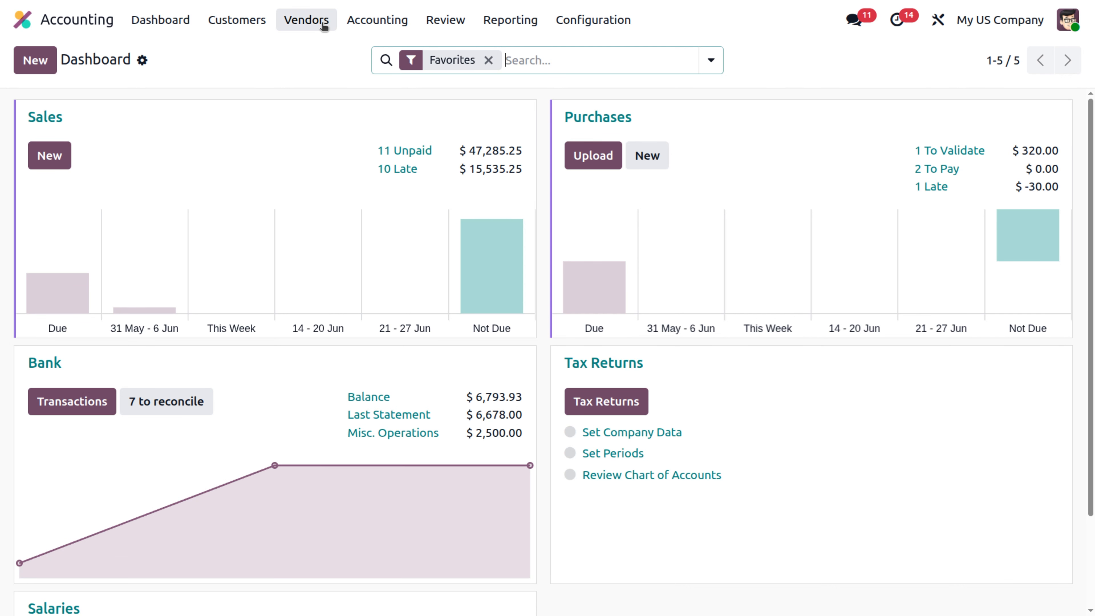
{"action": "left_click", "coordinate": [303, 17]}
{"action": "left_click", "coordinate": [301, 48]}
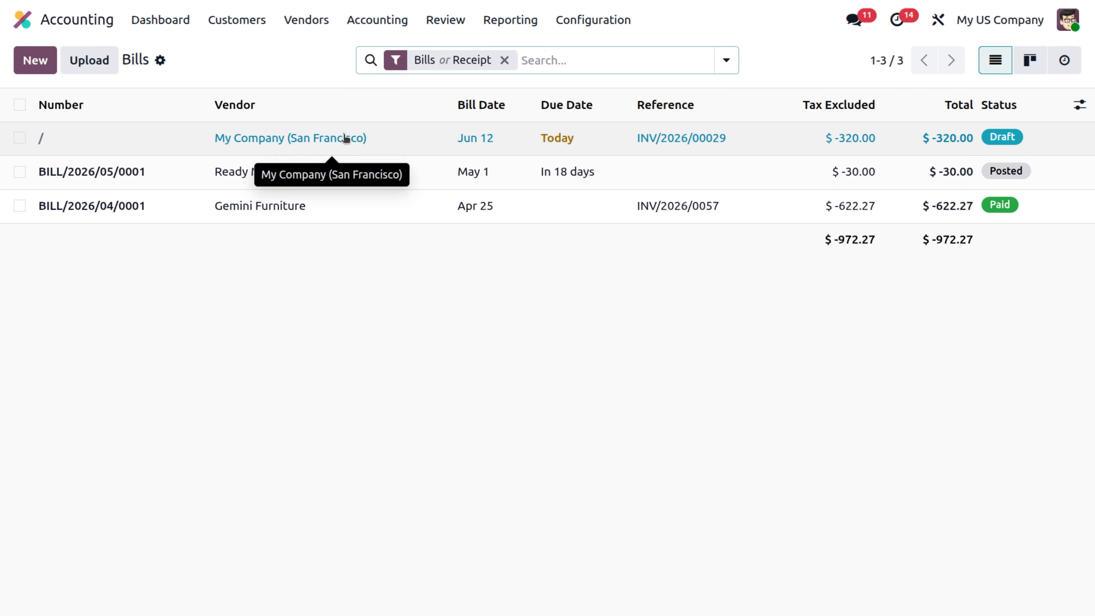
{"action": "left_click", "coordinate": [940, 141]}
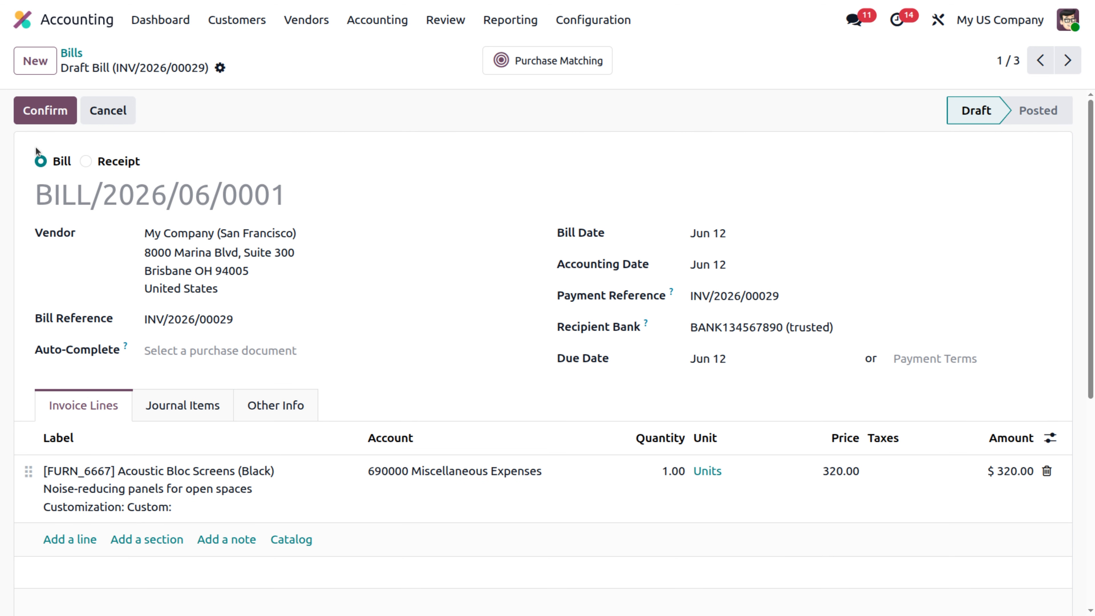
{"action": "left_click", "coordinate": [58, 112]}
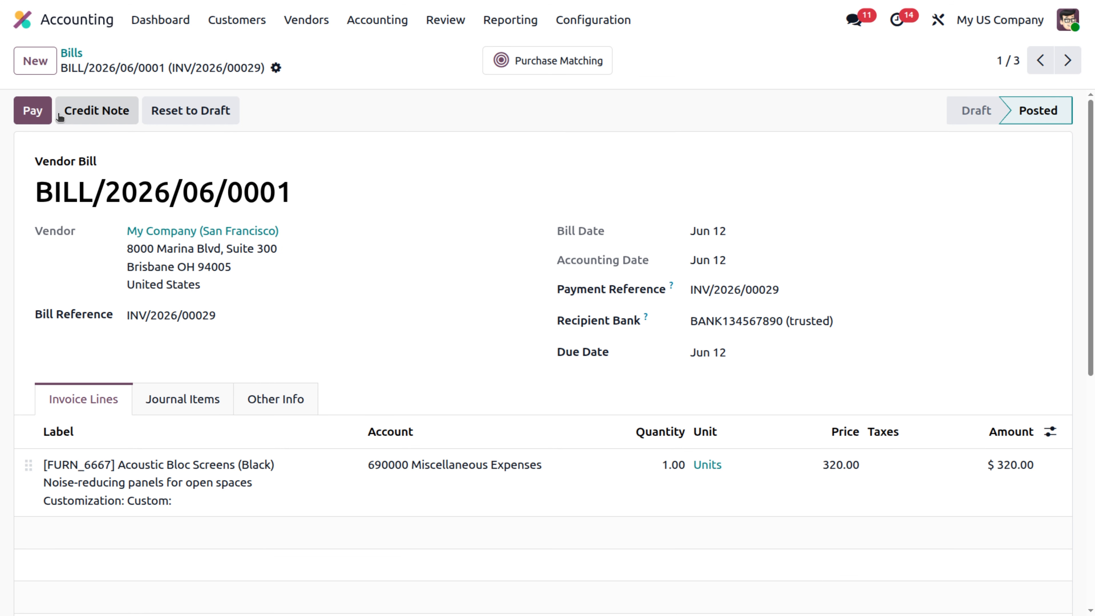